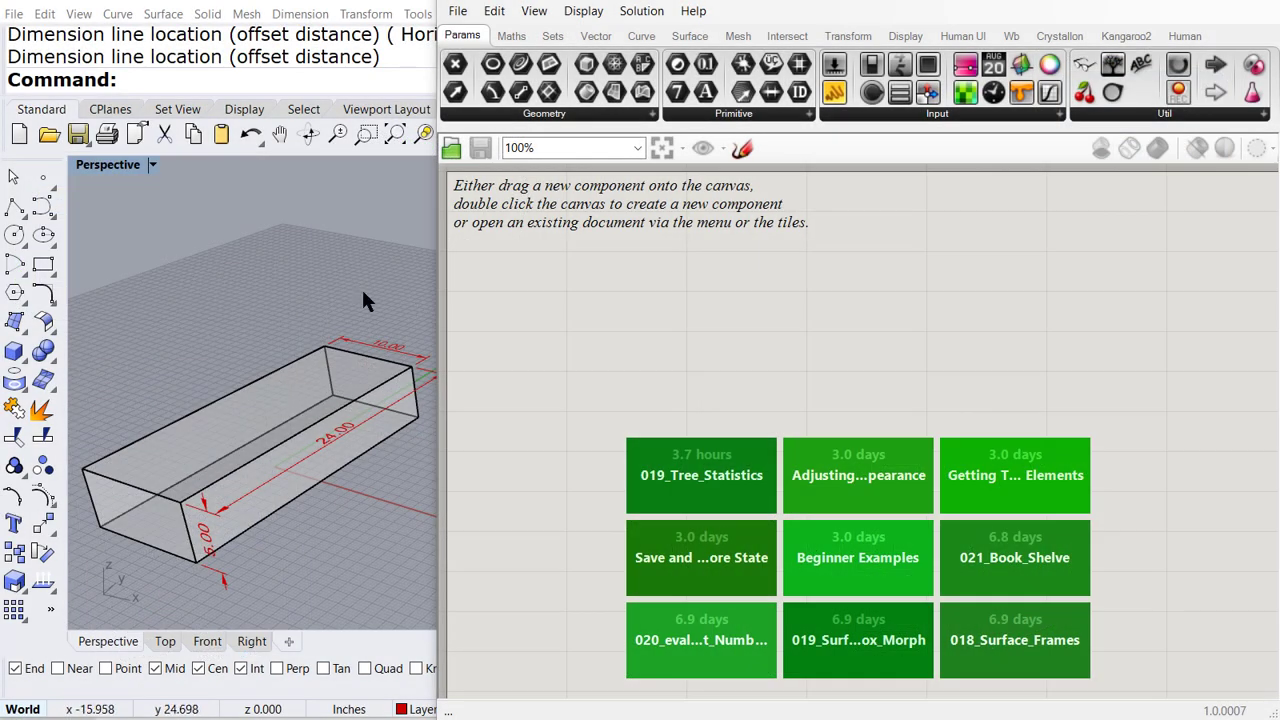
Expand the Params tab's Geometry panel to show all geometry parameters.
left_click(544, 114)
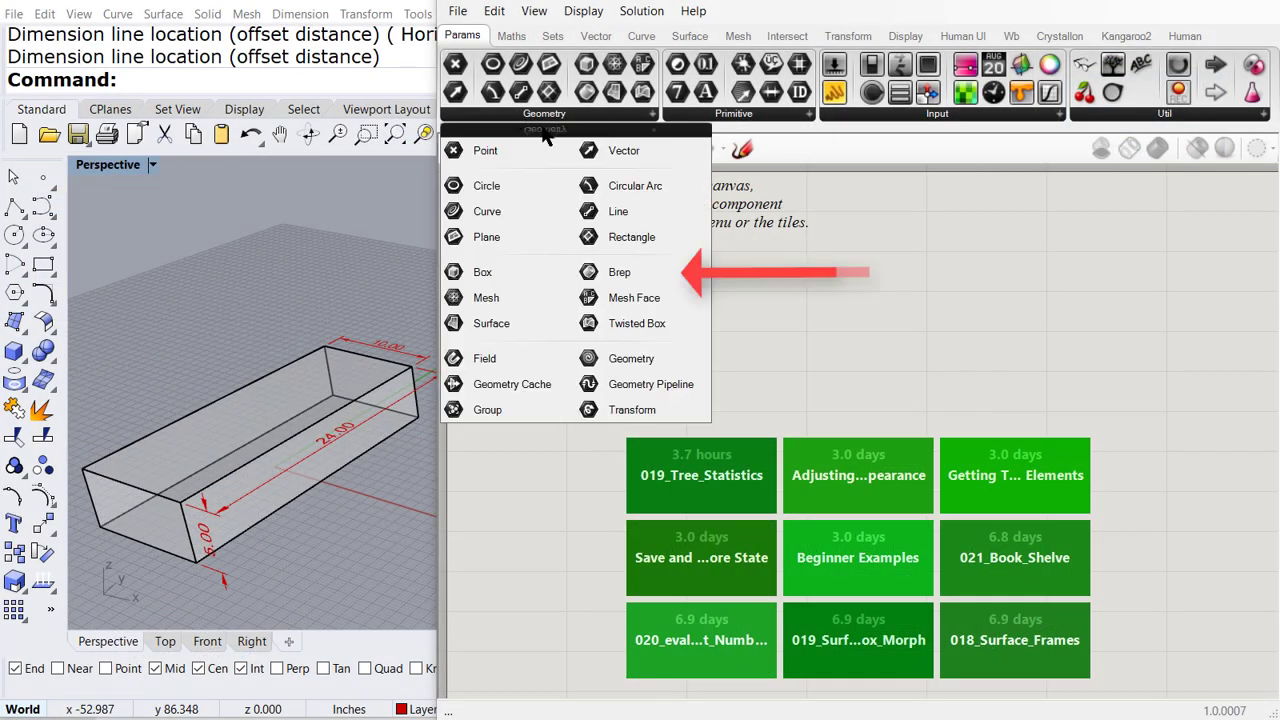
Place a Brep parameter on the canvas and reference the 24 × 10 × 6 Rhino box.
left_click(616, 273)
left_click(623, 270)
scroll(626, 274, "up", 4)
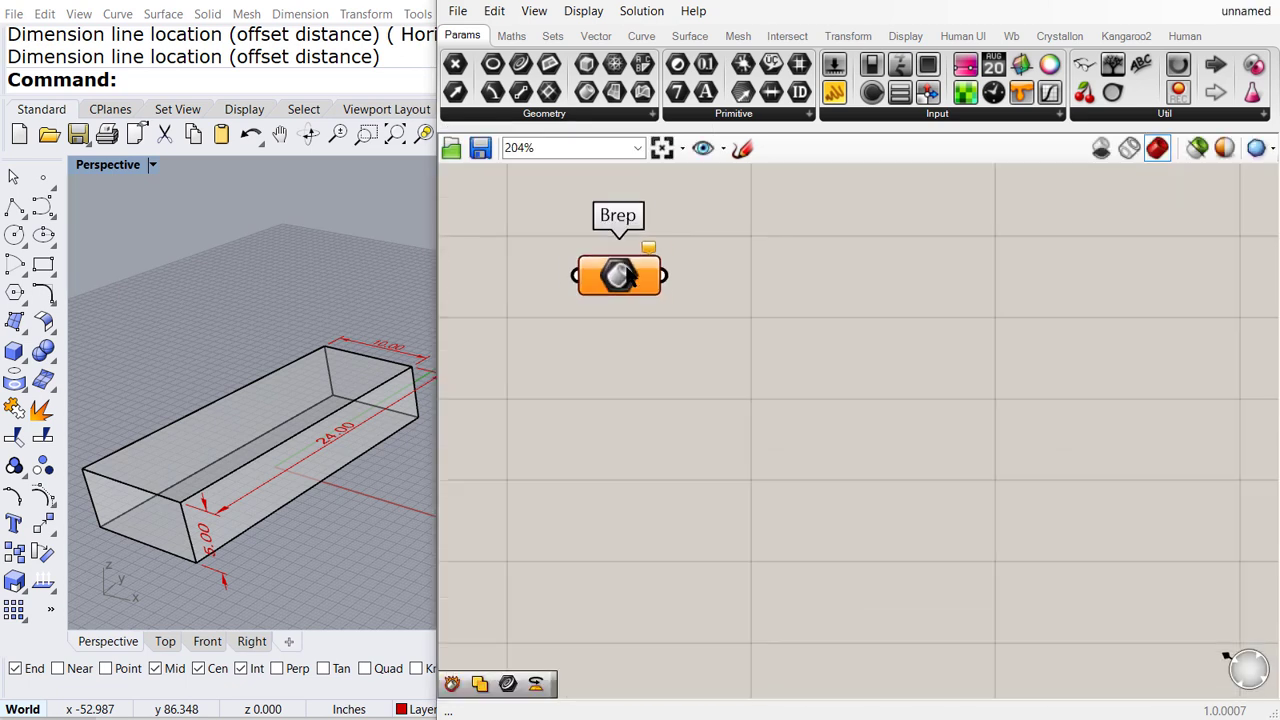
right_click(627, 275)
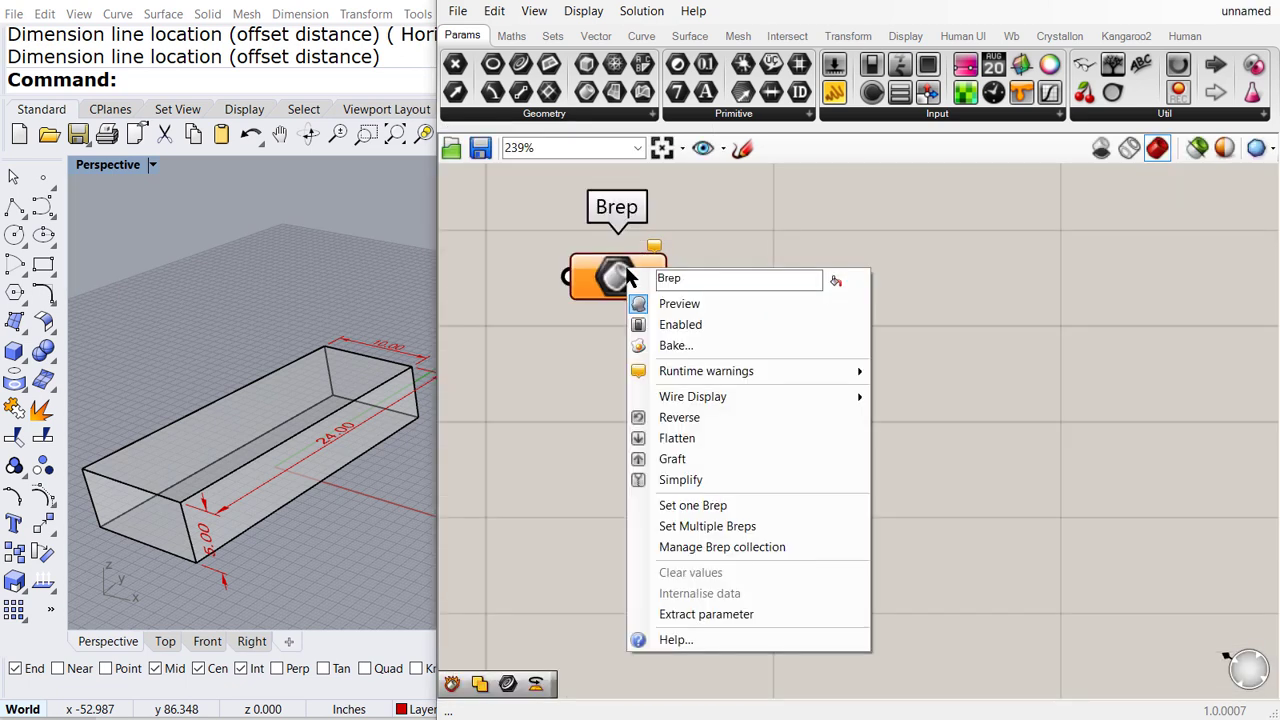
left_click(678, 506)
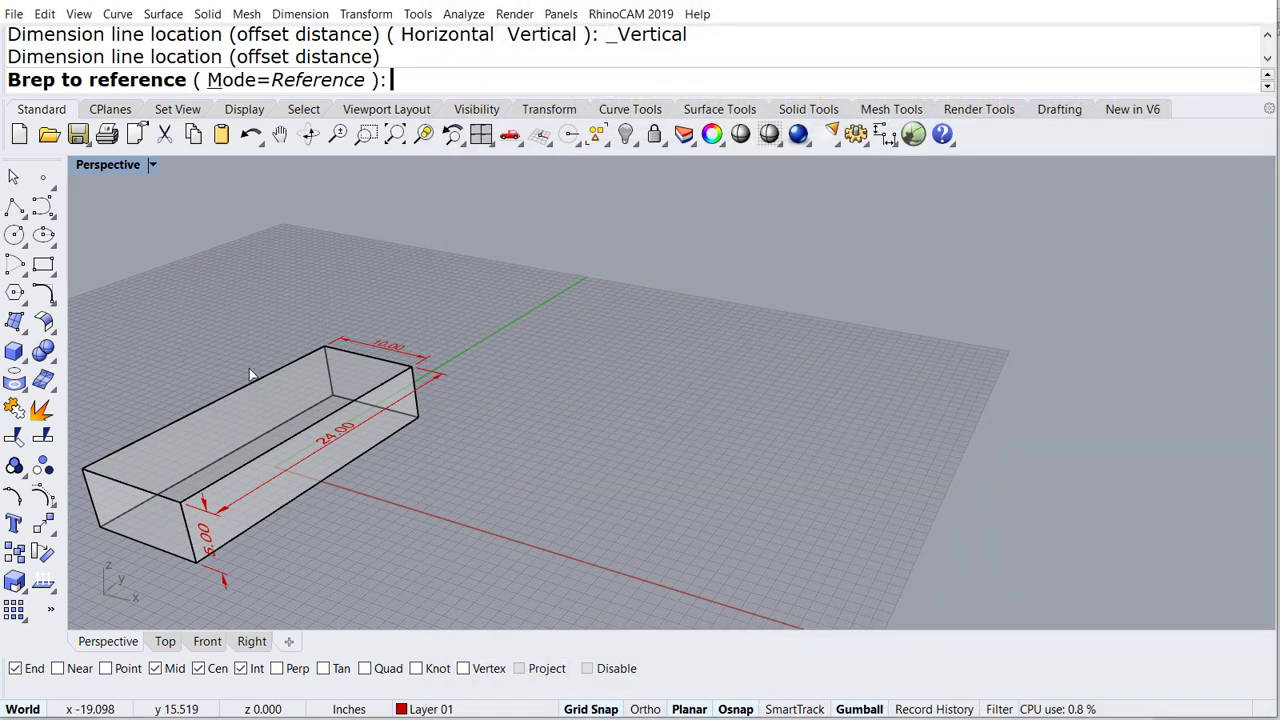
left_click(251, 390)
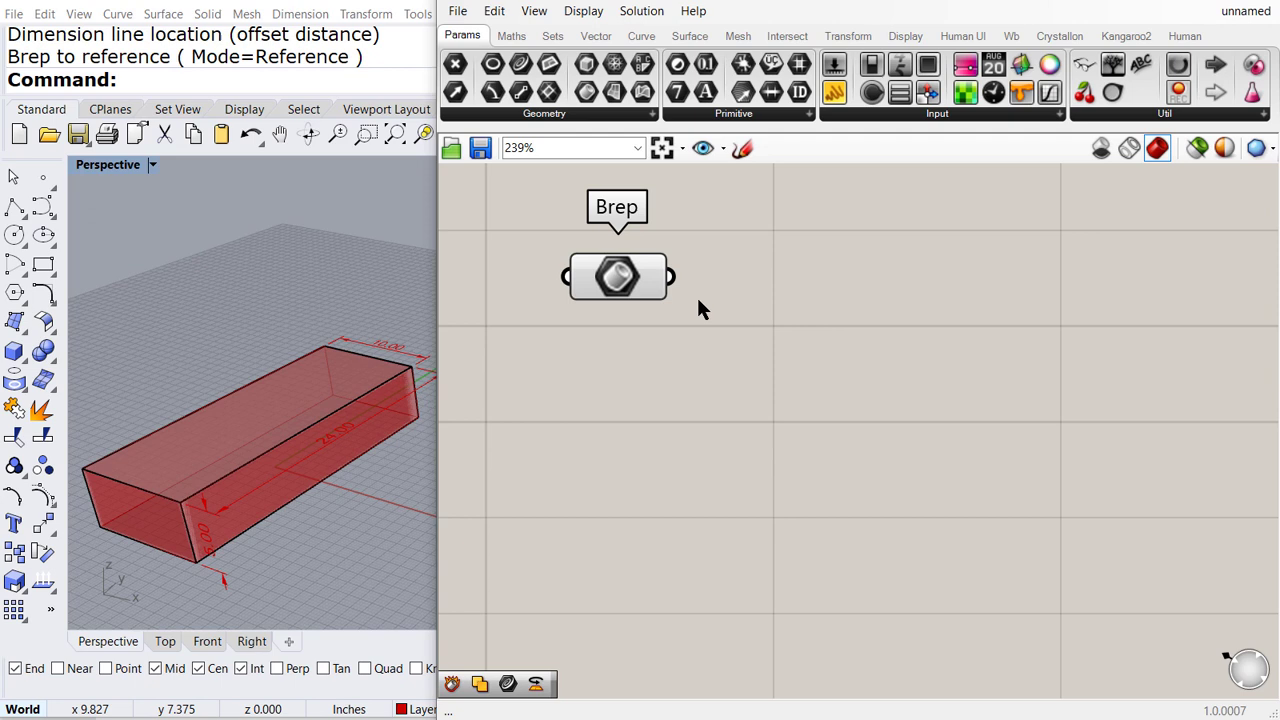
Add a Rotate component from Transform > Euclidean and wire the Brep into its Geometry input.
left_click(848, 36)
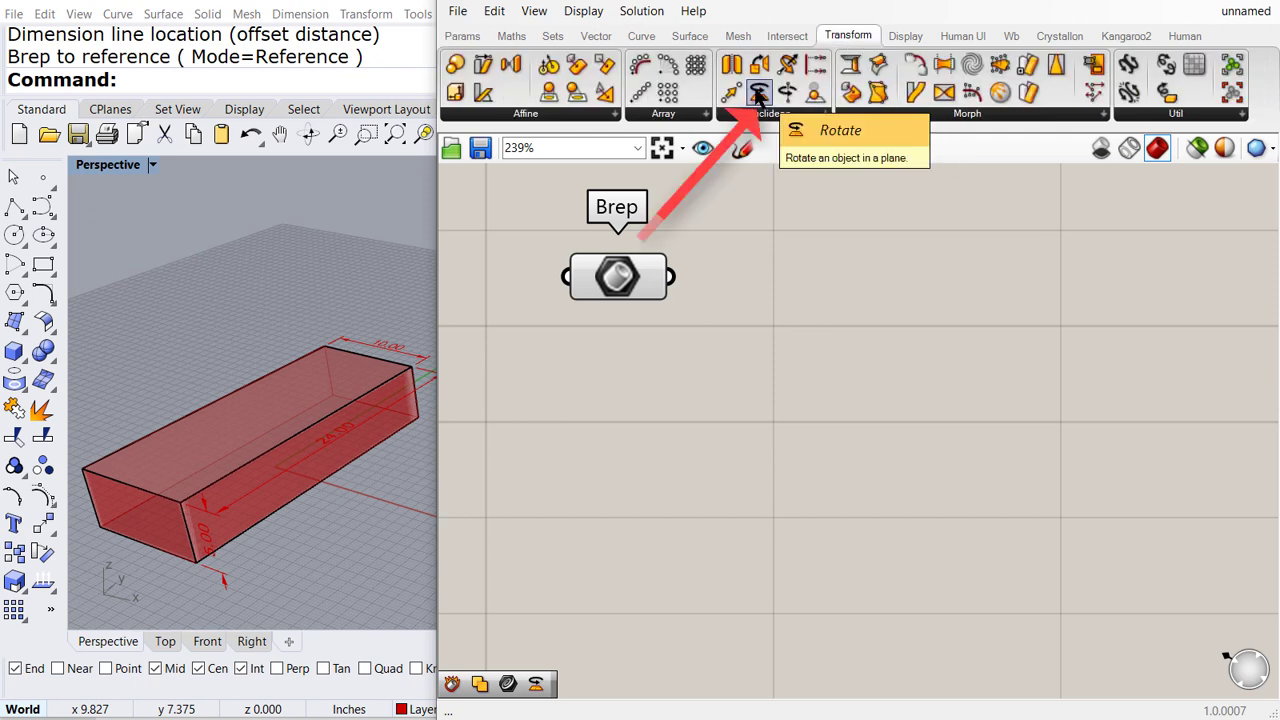
left_click_drag(758, 92, 955, 292)
left_click_drag(993, 345, 1015, 365)
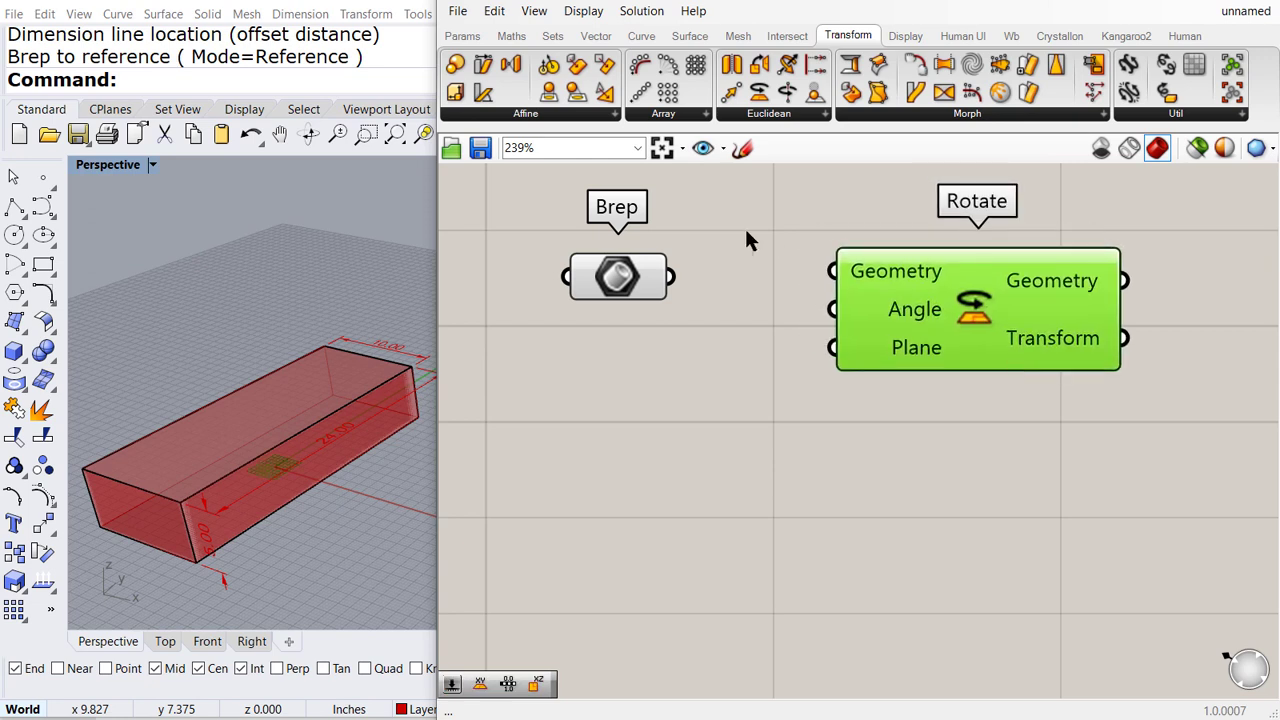
left_click(710, 242)
left_click_drag(670, 277, 808, 287)
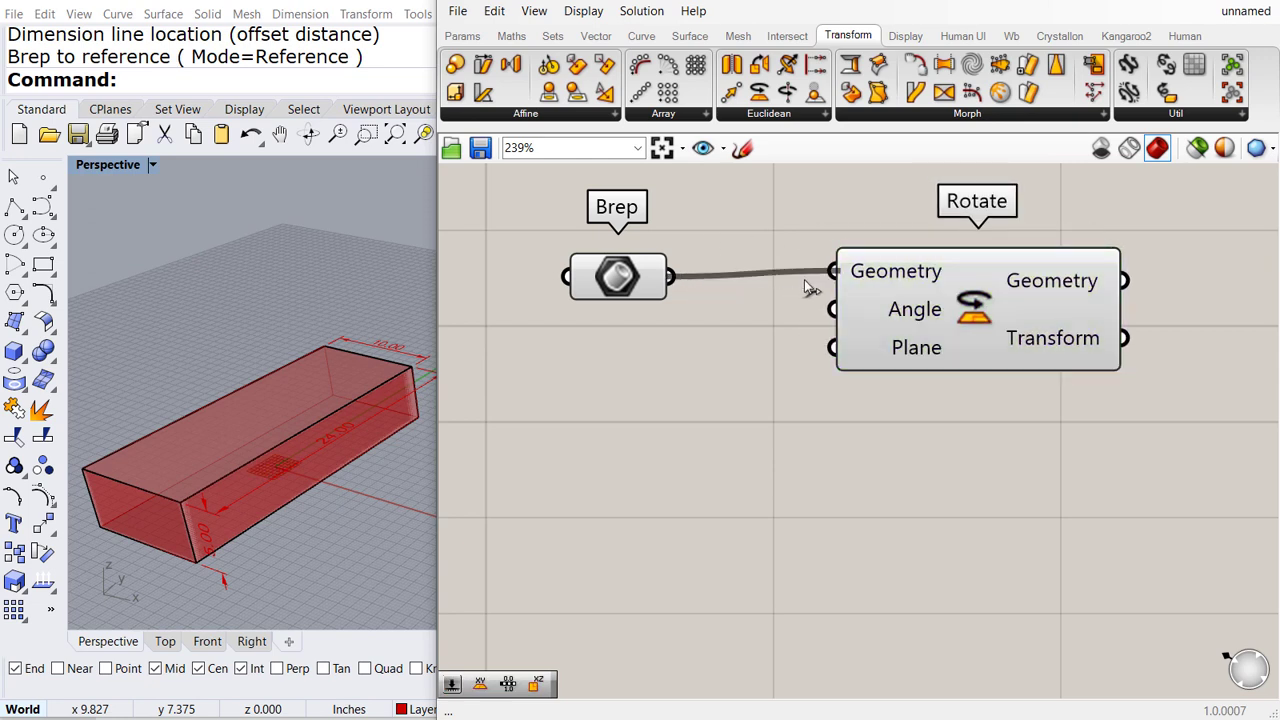
left_click_drag(642, 288, 638, 282)
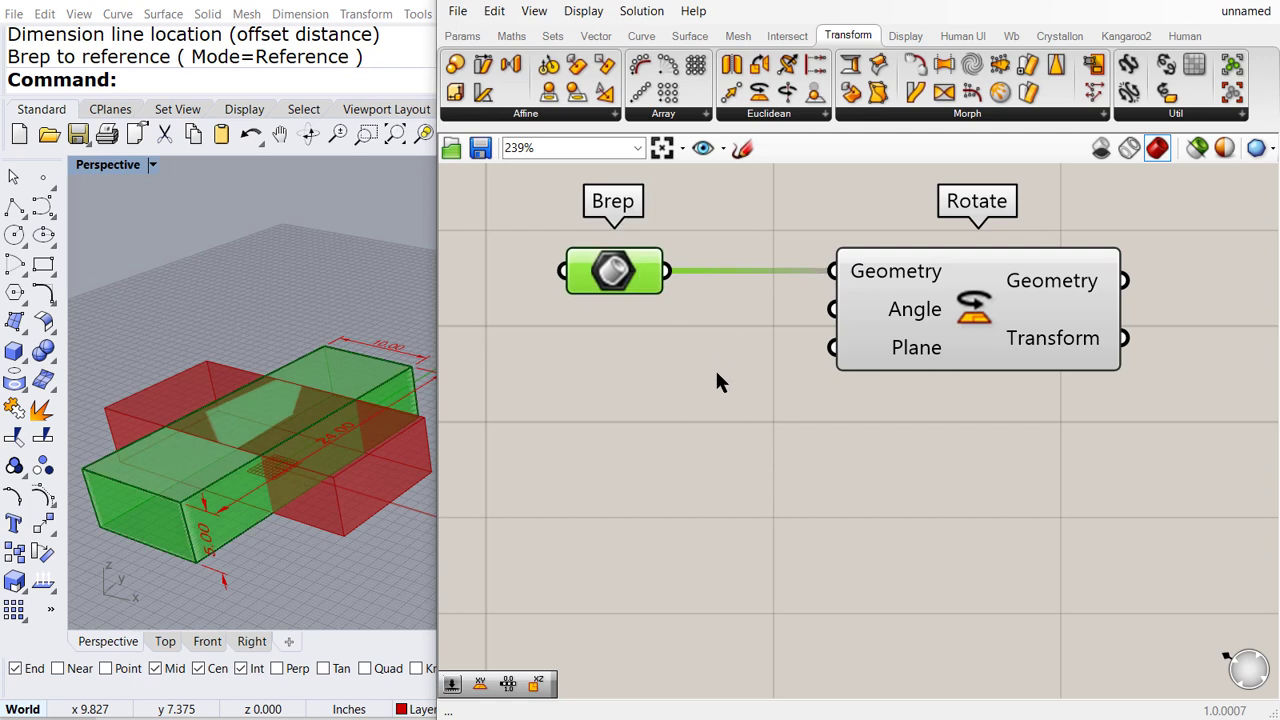
Switch Rotate's Angle input to degrees.
right_click(903, 318)
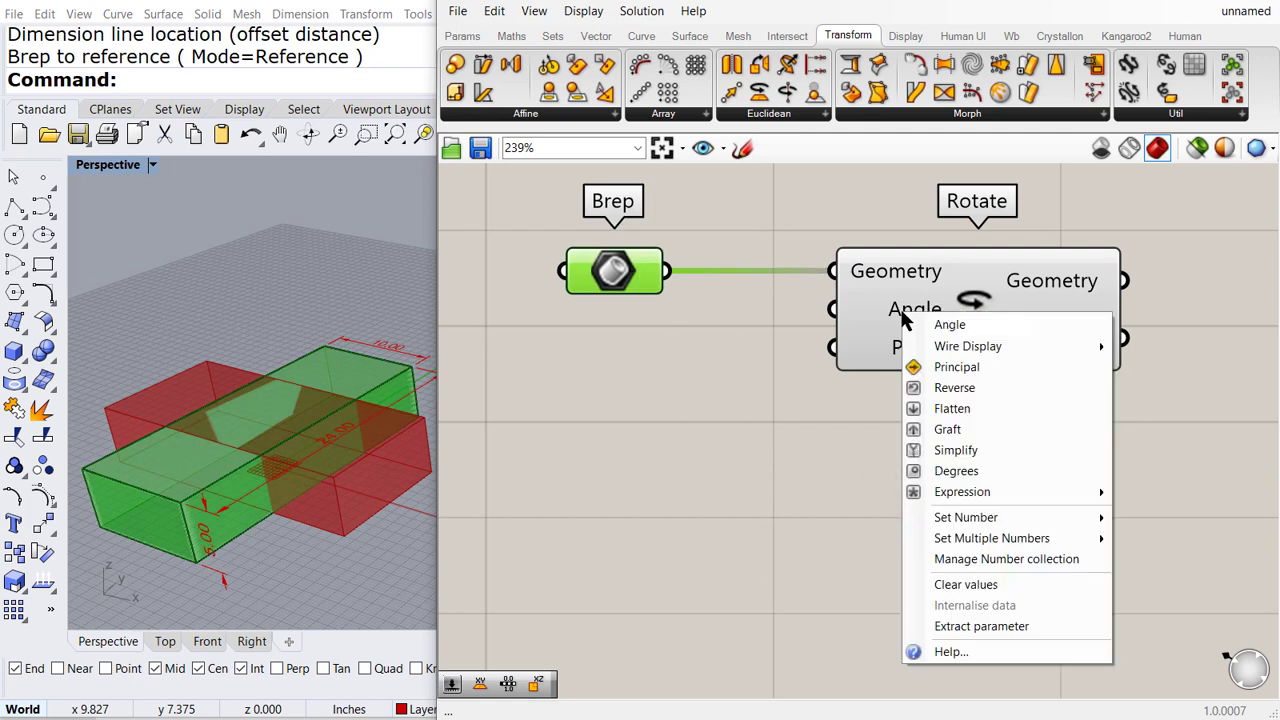
left_click(953, 471)
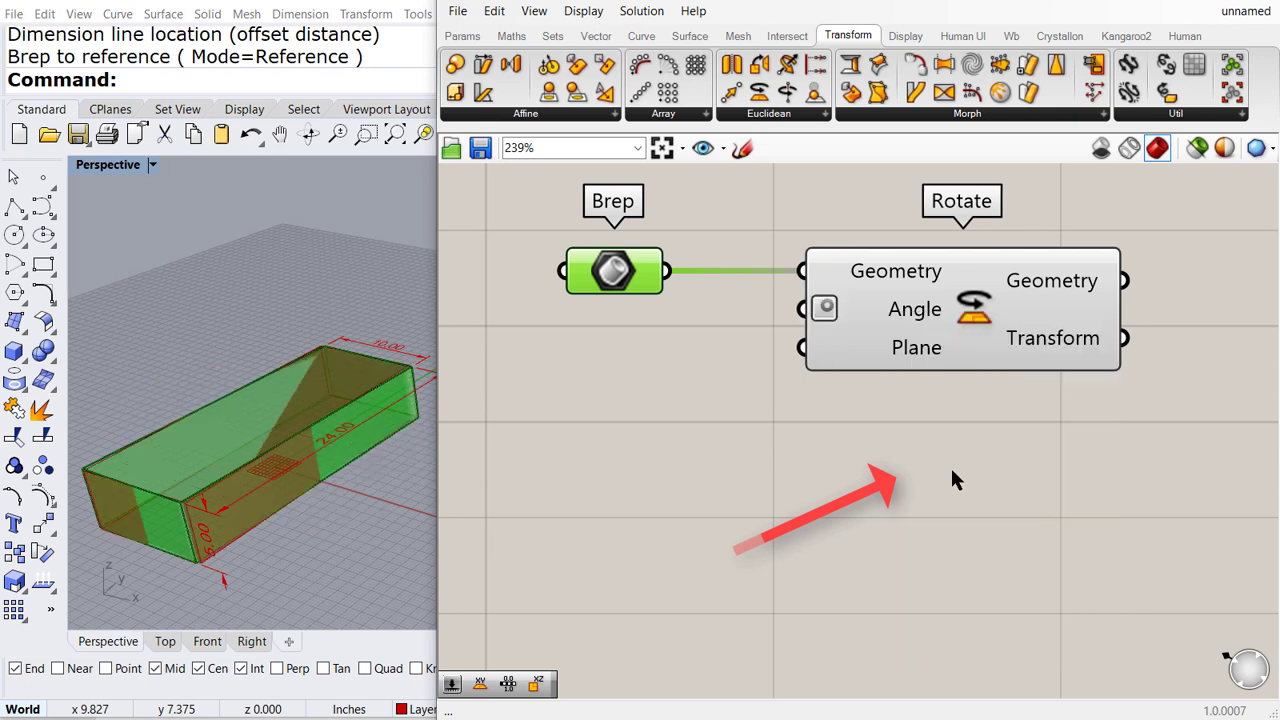
scroll(1003, 397, "down", 3)
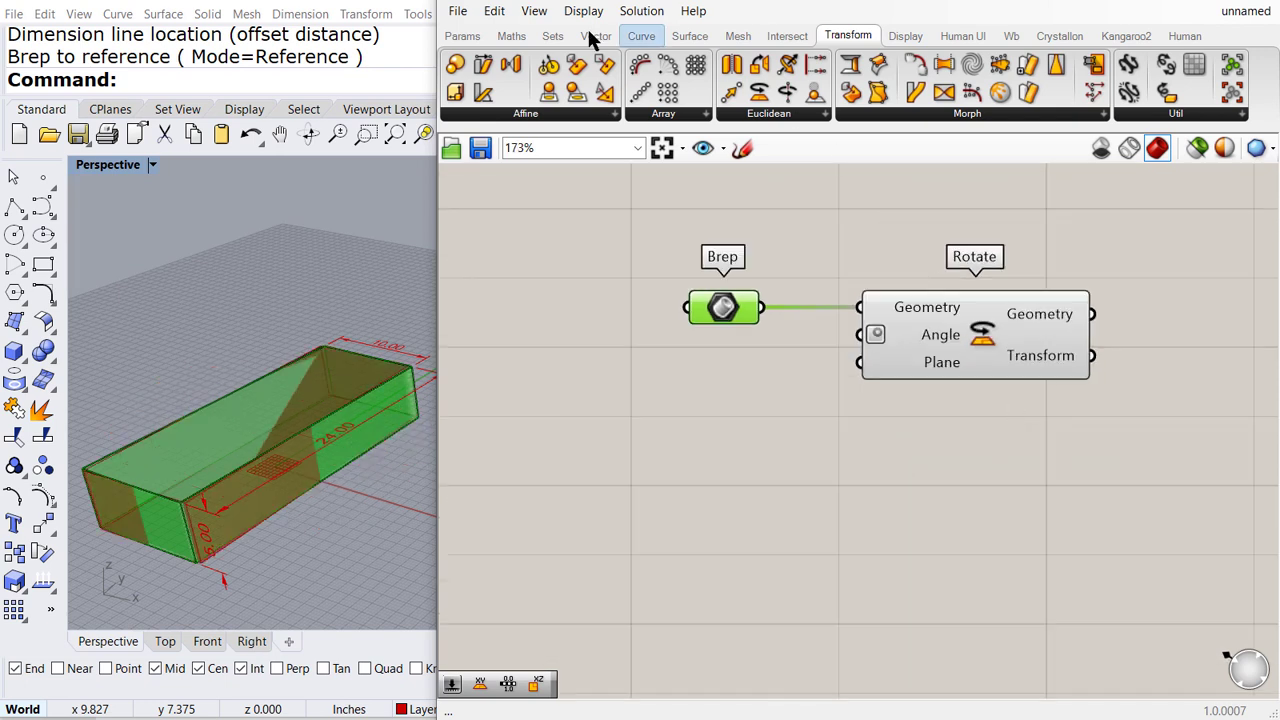
Add a Range component and feed a slider ranging to 180 into its Domain.
left_click(552, 35)
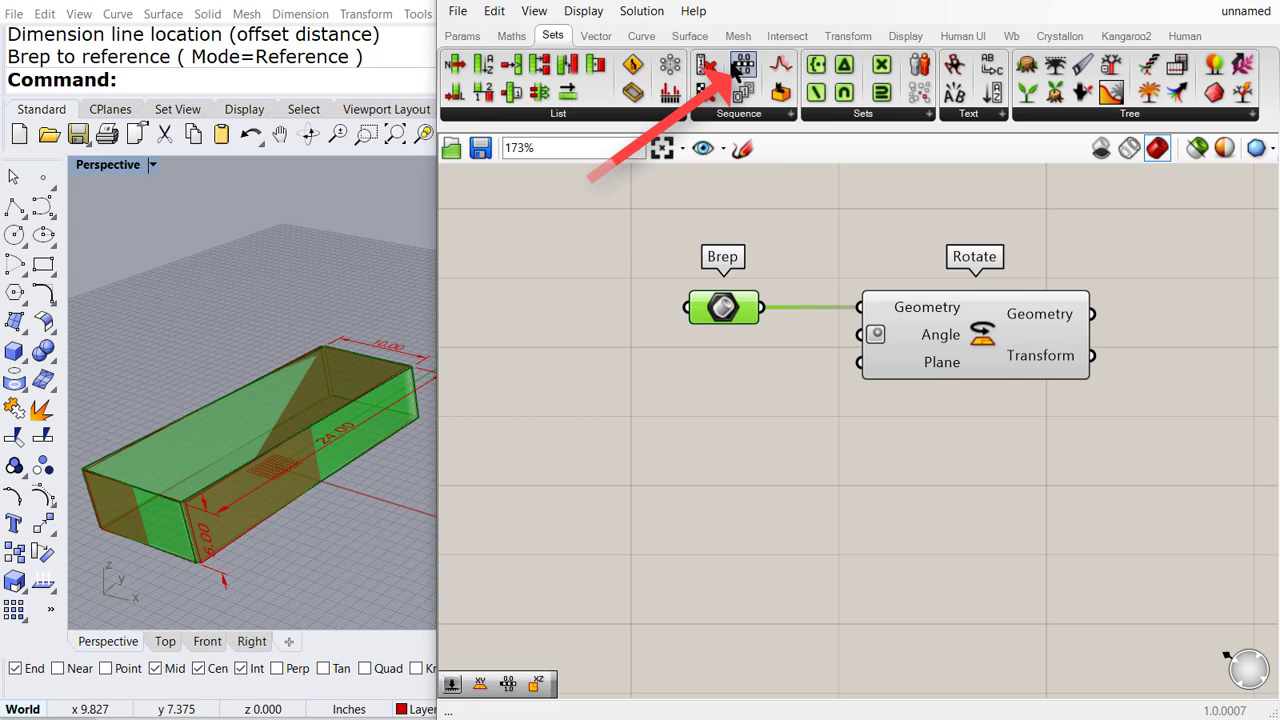
left_click_drag(742, 68, 729, 402)
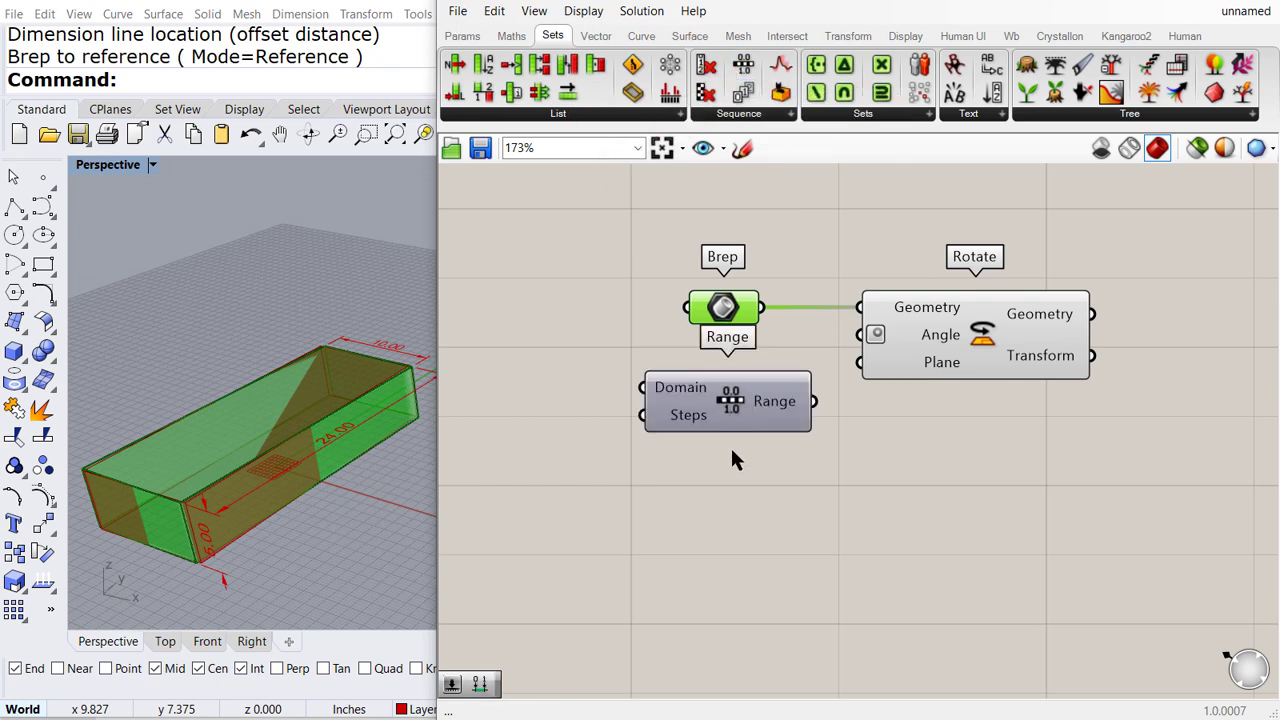
right_click_drag(757, 455, 877, 458)
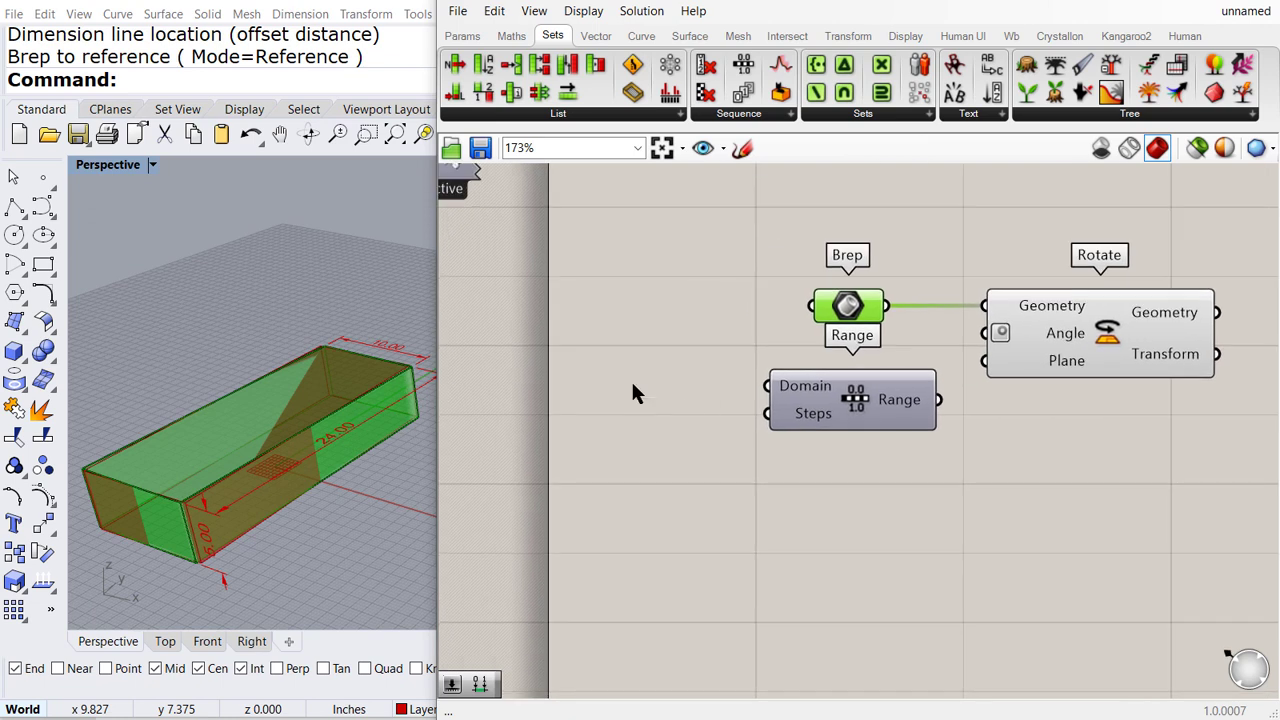
double_click(660, 412)
type("1")
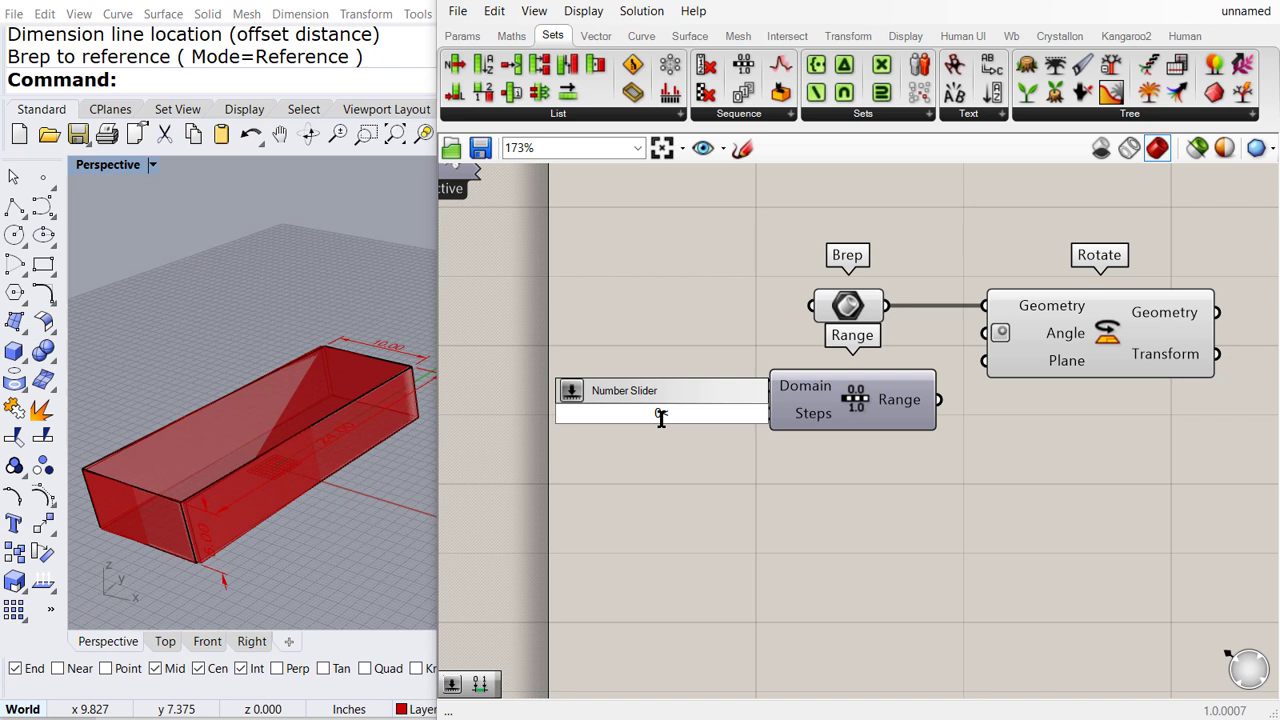
type("<180")
key("Return")
left_click_drag(661, 417, 767, 386)
left_click_drag(631, 377, 623, 377)
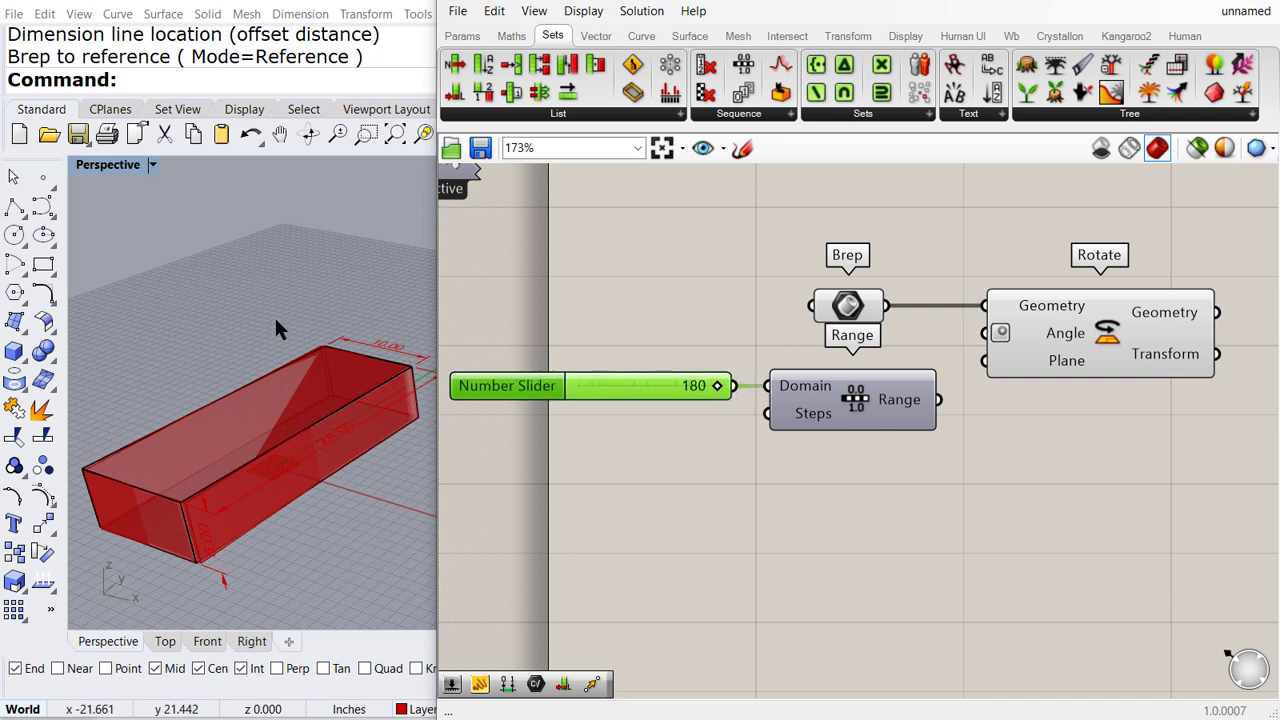
Create a second number slider set to 8 below the first slider.
double_click(641, 457)
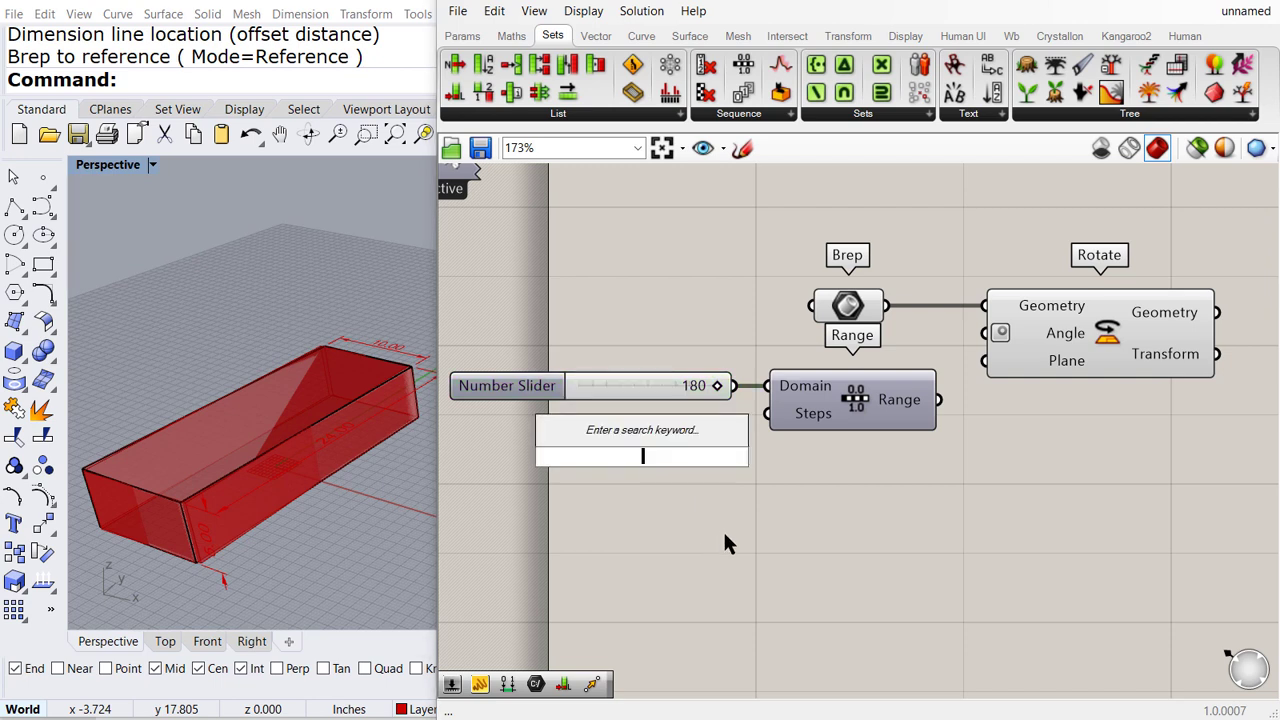
type("8")
key("Return")
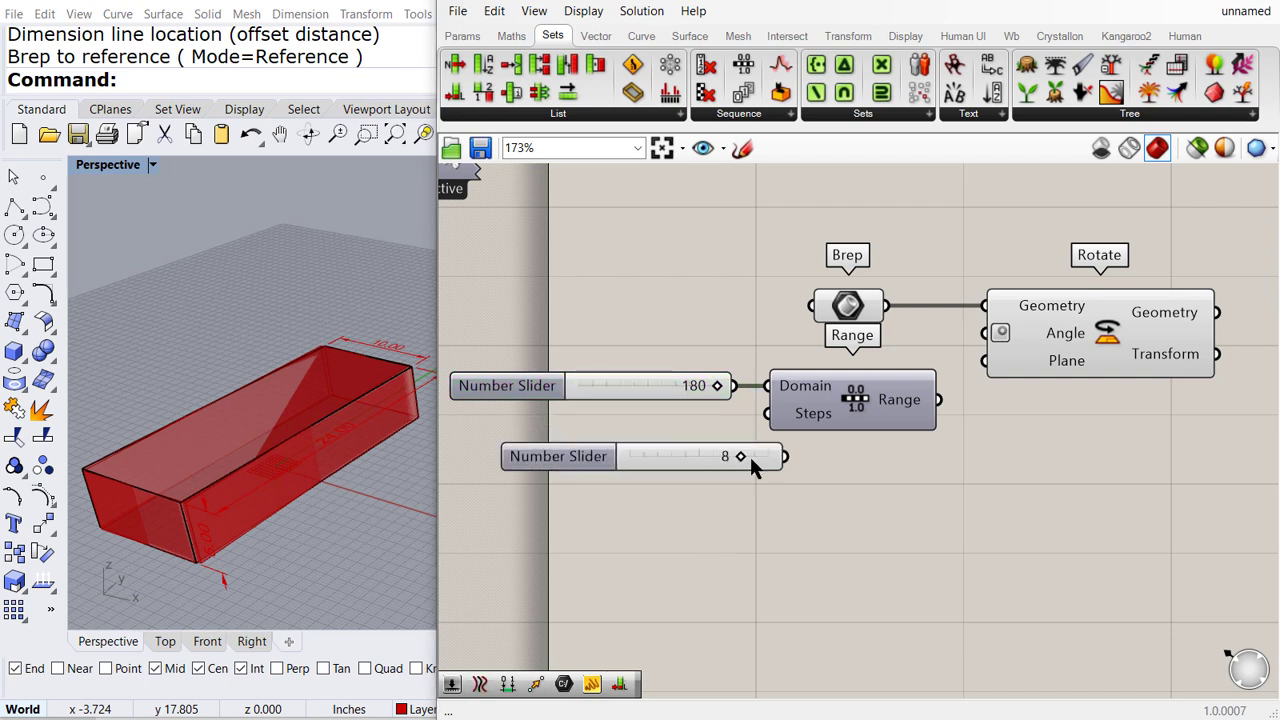
left_click_drag(757, 457, 765, 432)
scroll(633, 418, "down", 2)
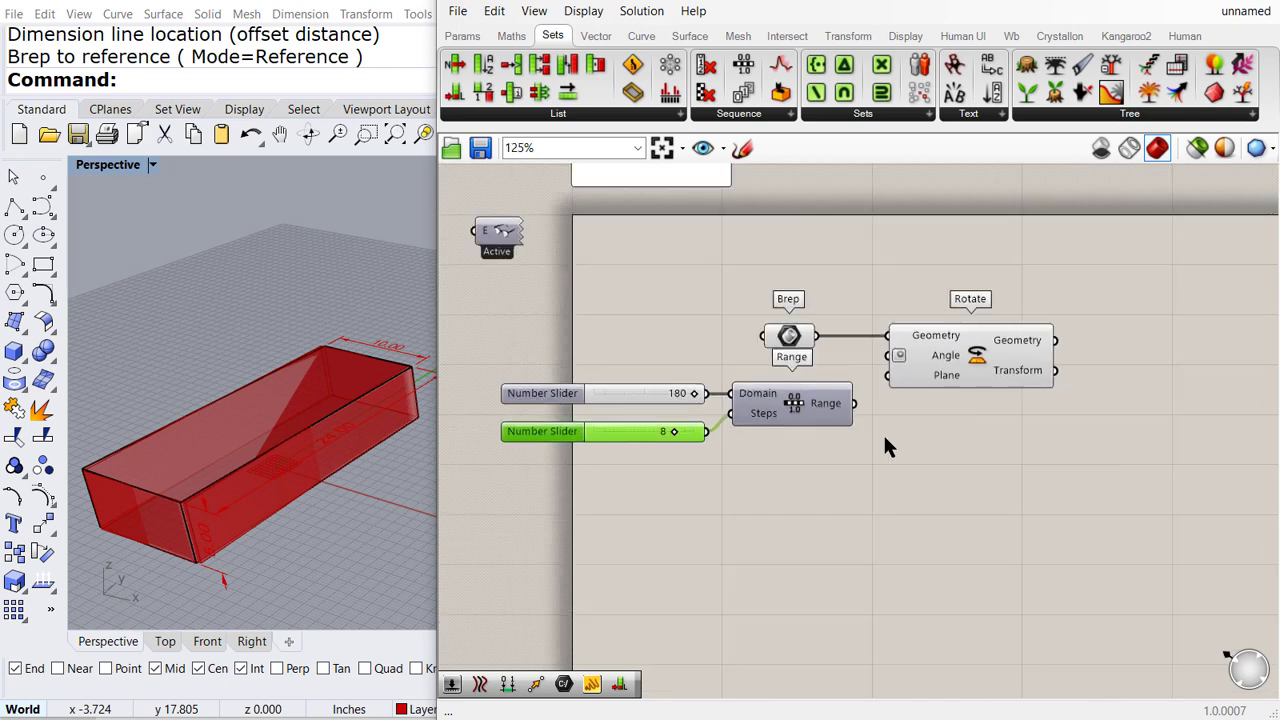
right_click_drag(886, 446, 674, 366)
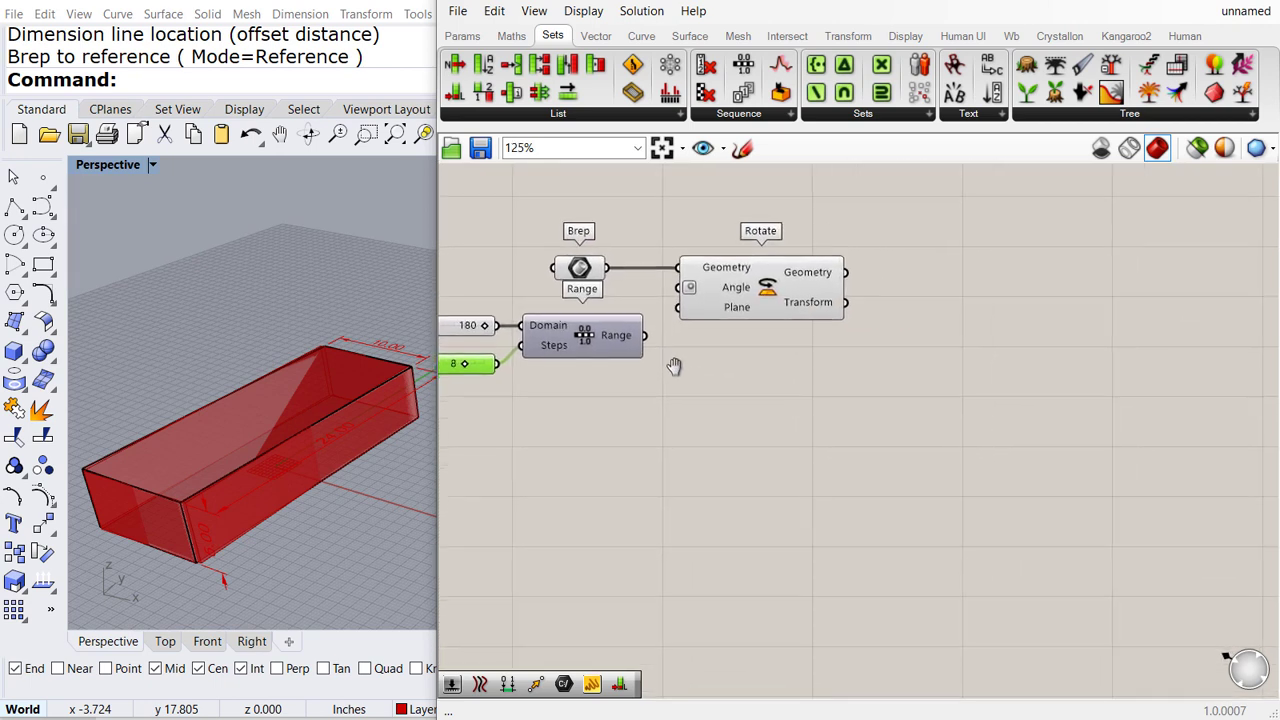
Wire Range's values into Rotate's Angle input.
scroll(542, 288, "up", 2)
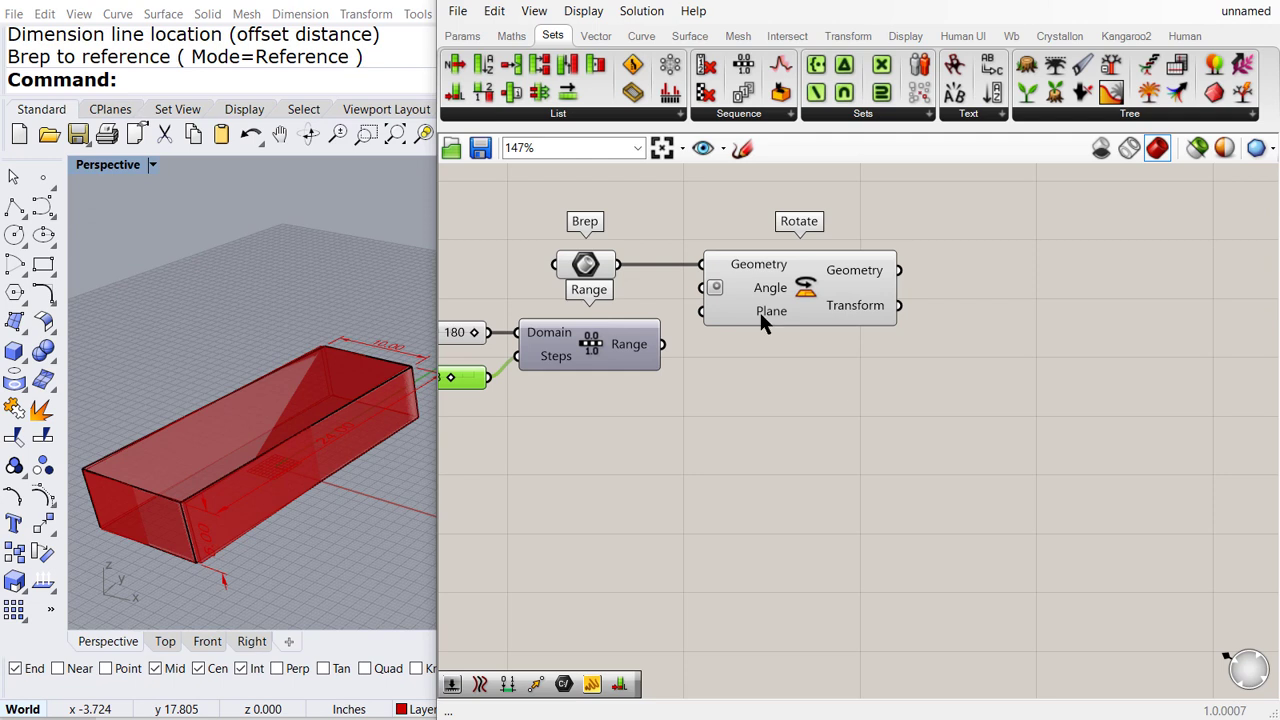
left_click_drag(662, 344, 703, 288)
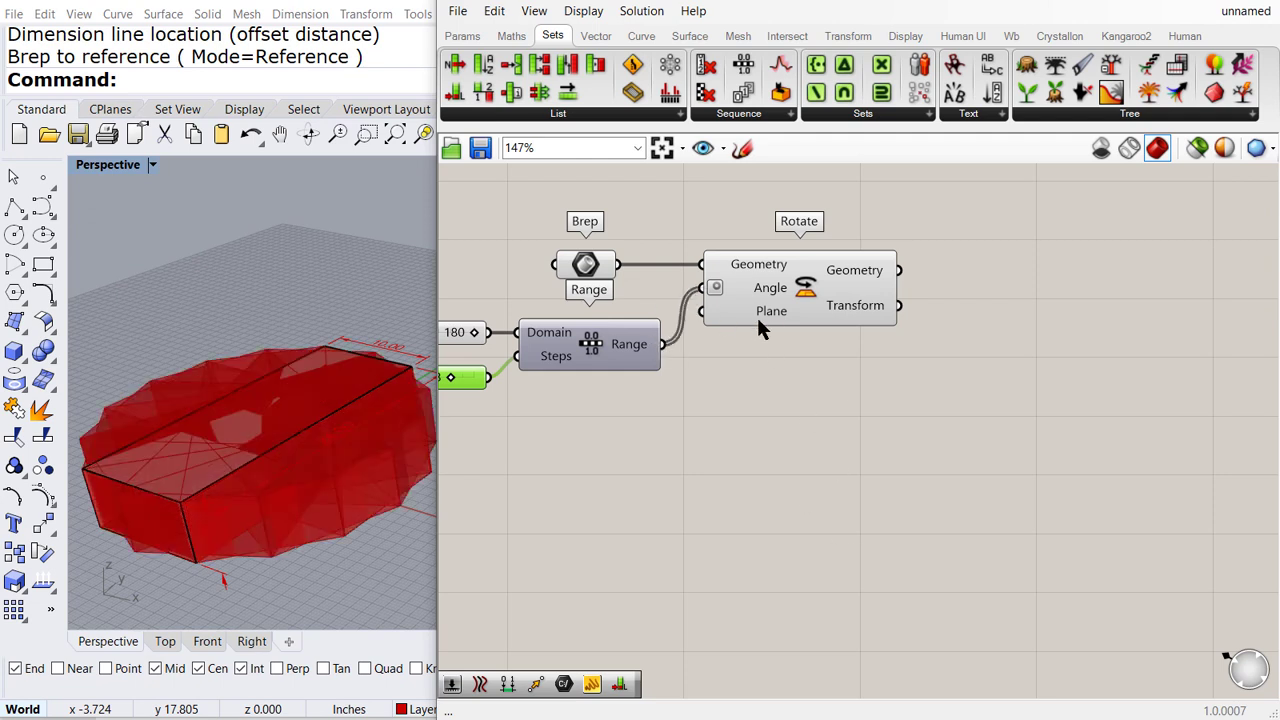
mouse_move(764, 320)
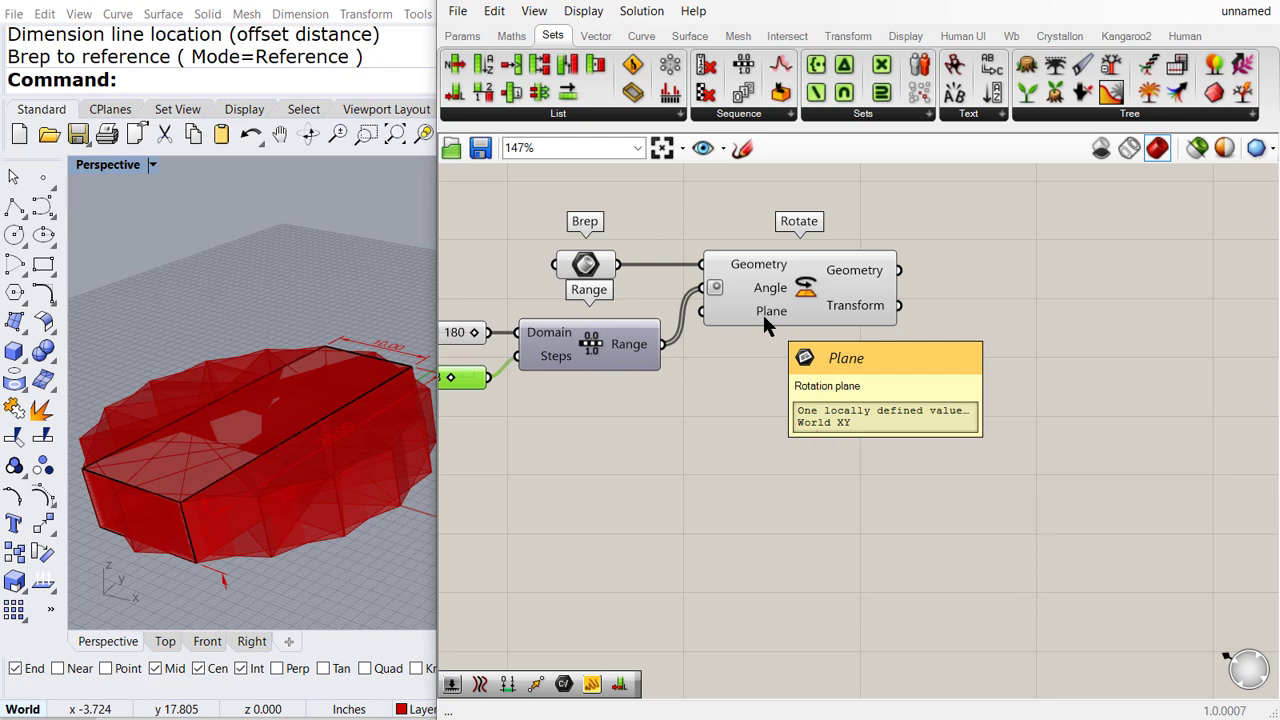
Add a Move component and feed it Rotate's 9 rotated boxes.
left_click(850, 36)
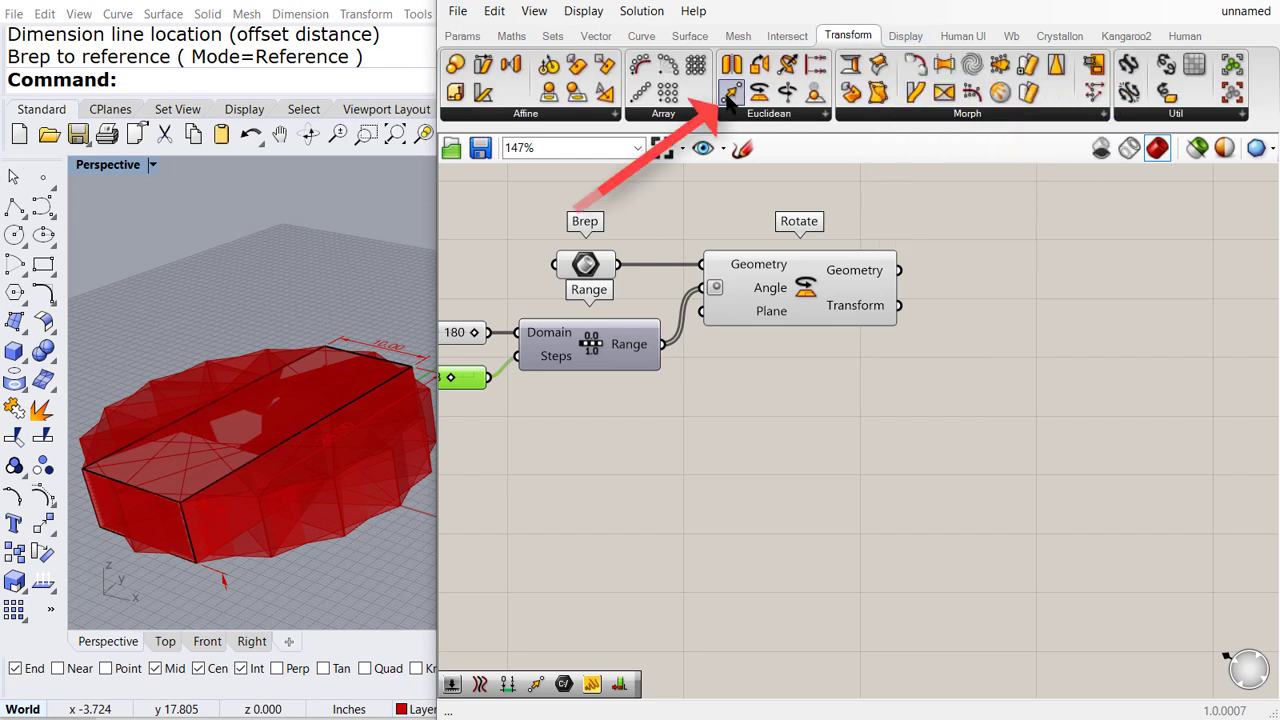
mouse_move(730, 93)
left_mouse_down()
mouse_move(1006, 243)
mouse_move(1143, 288)
left_mouse_up()
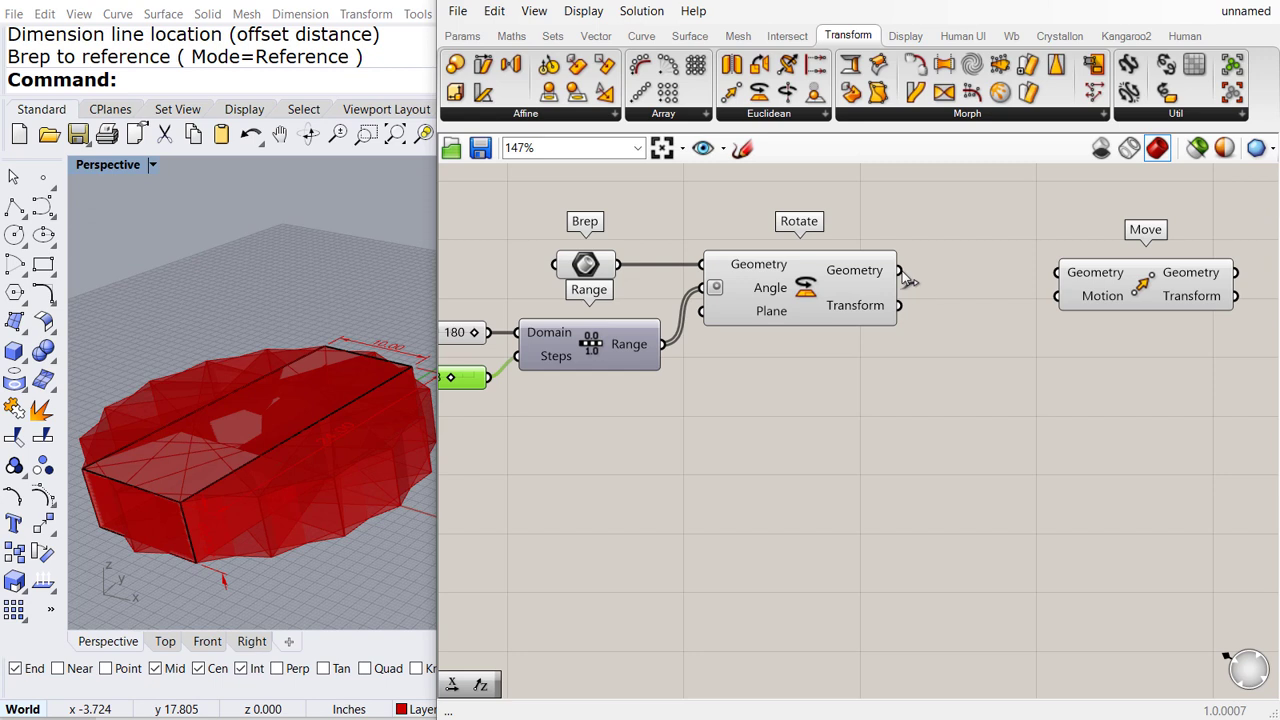
left_click_drag(900, 271, 1058, 274)
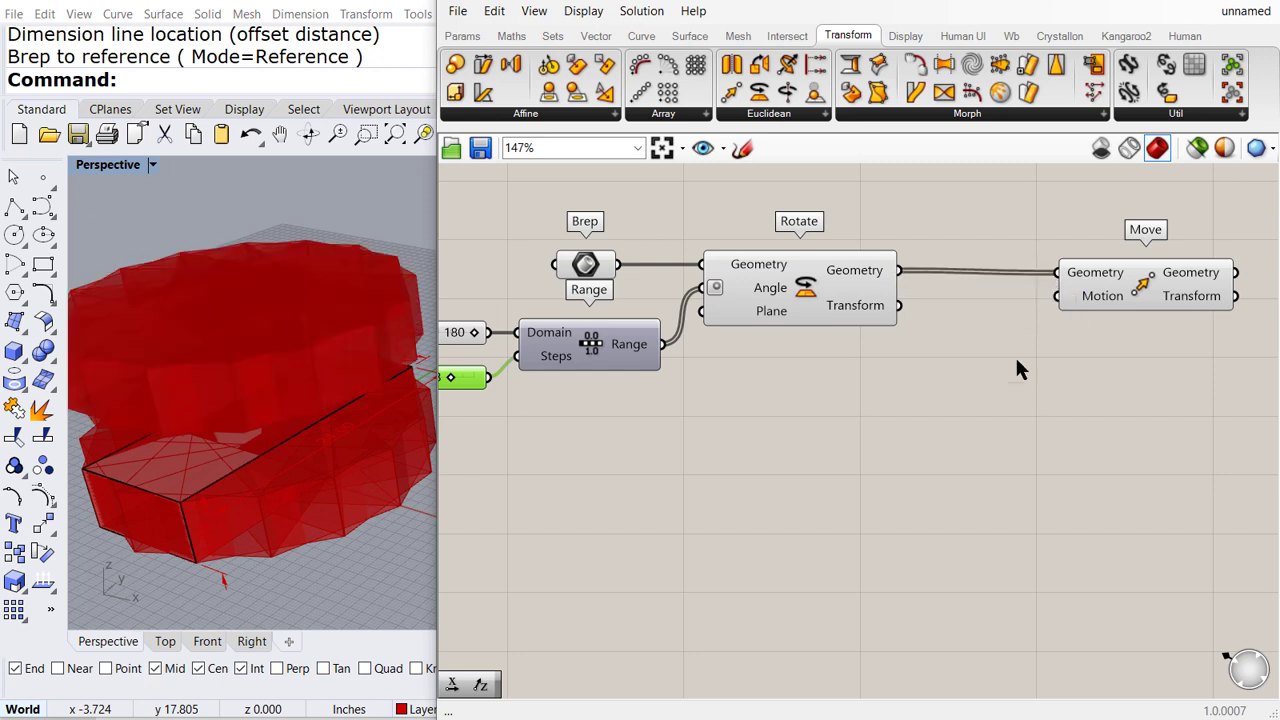
mouse_move(846, 279)
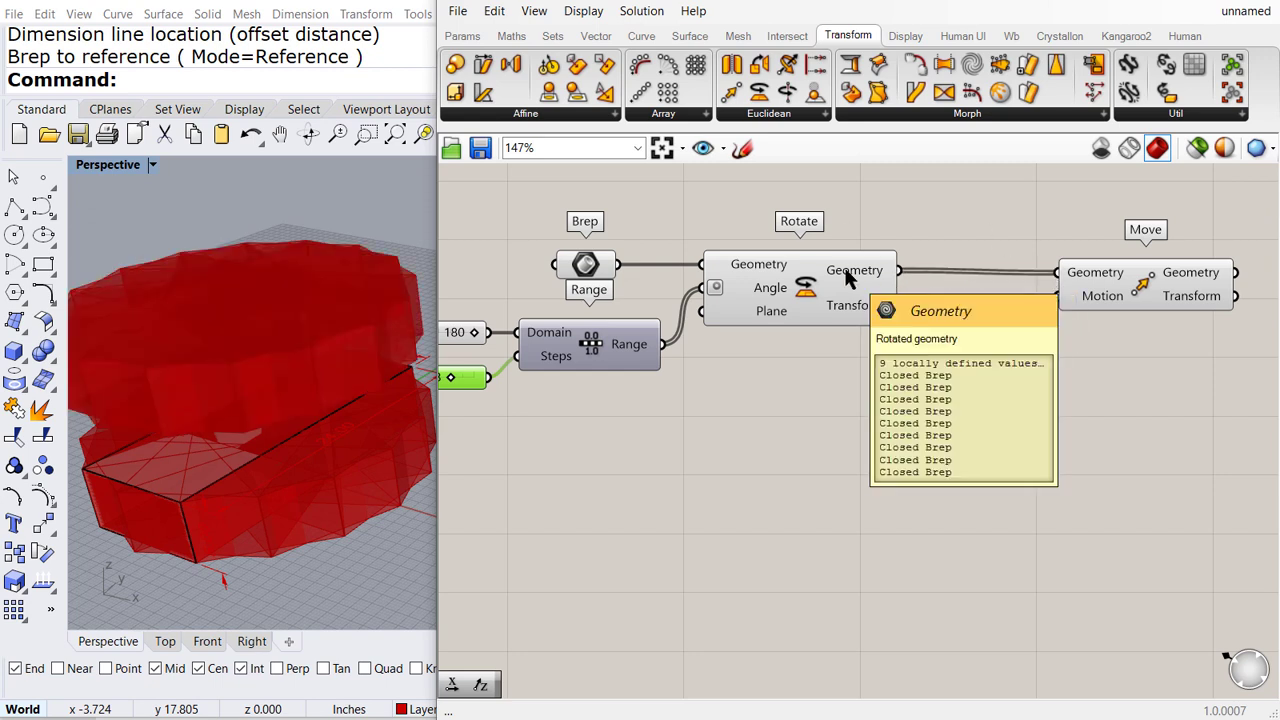
Add List Length reading Range's 9 values, which step from 0 to 180 by 22.5.
left_click(552, 37)
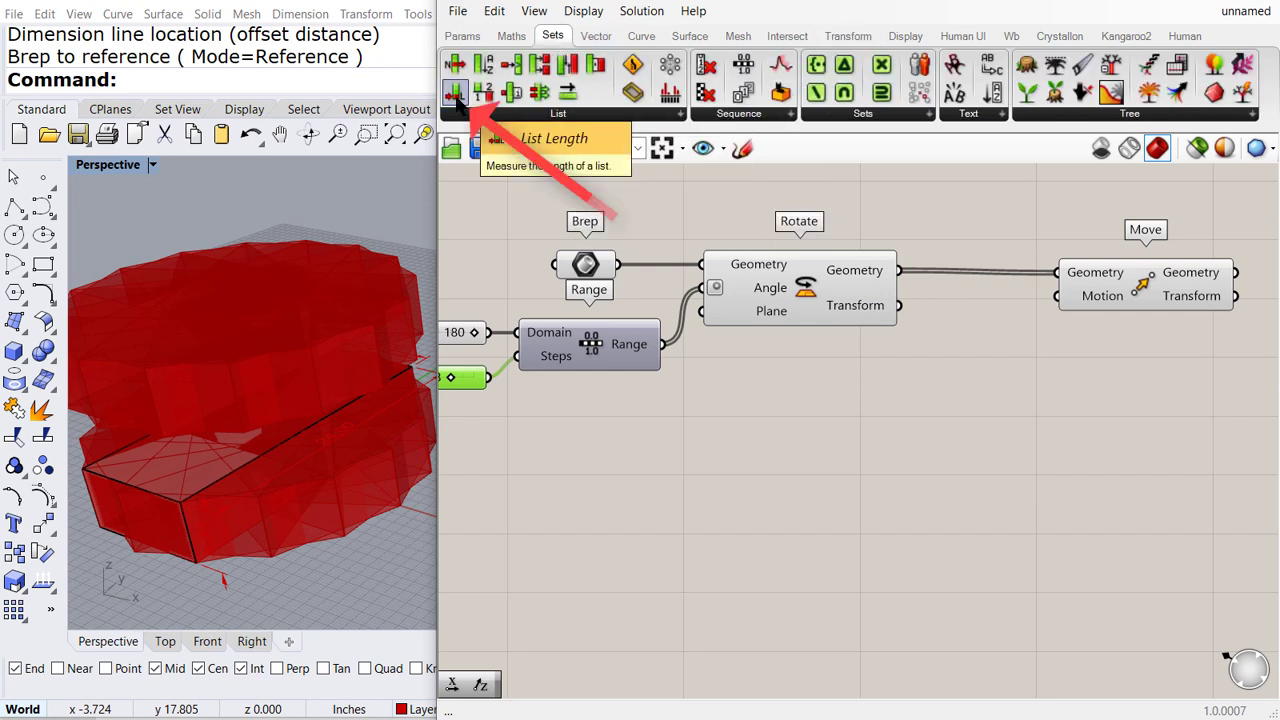
left_click_drag(455, 93, 773, 448)
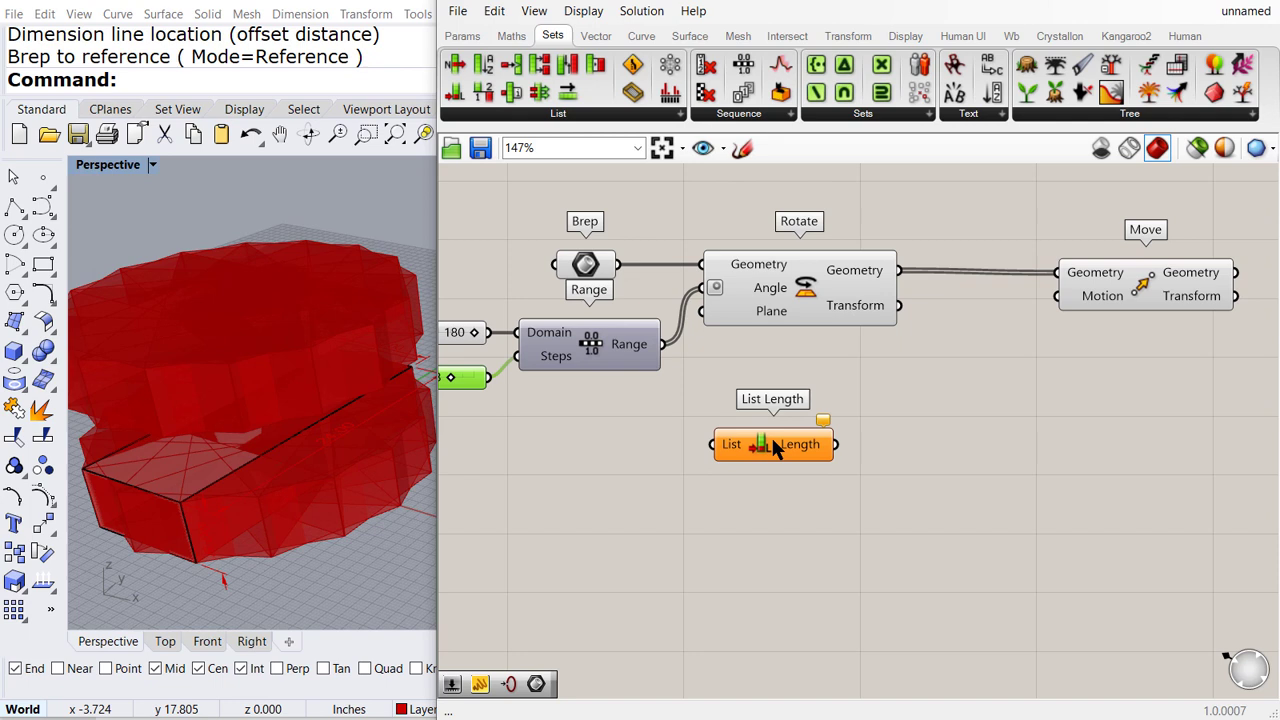
left_click_drag(670, 352, 710, 445)
right_click_drag(477, 409, 504, 410)
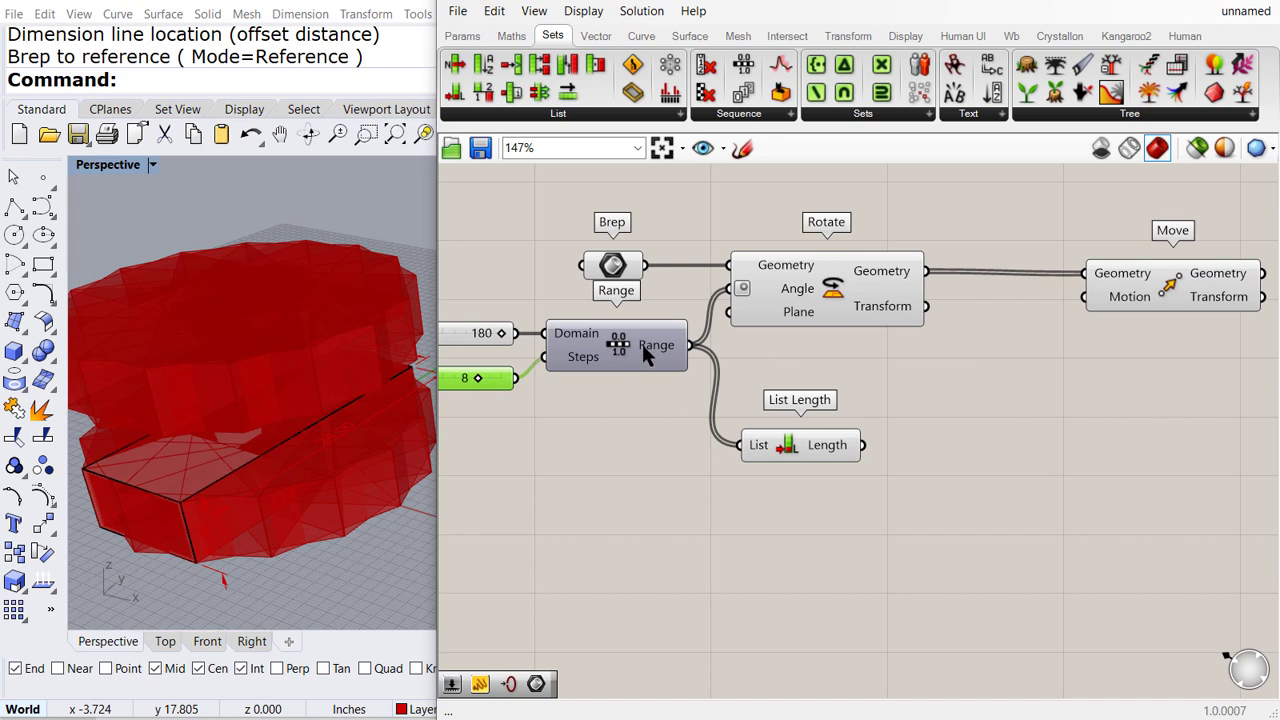
mouse_move(643, 348)
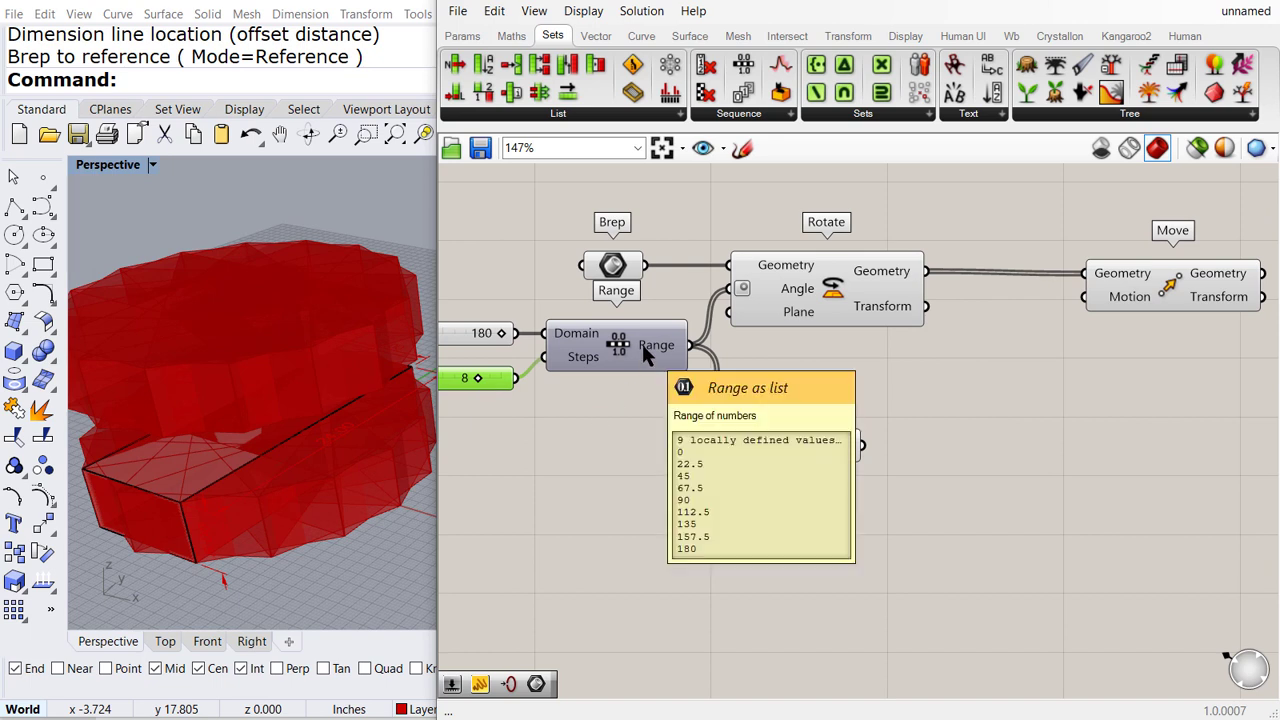
left_click(784, 455)
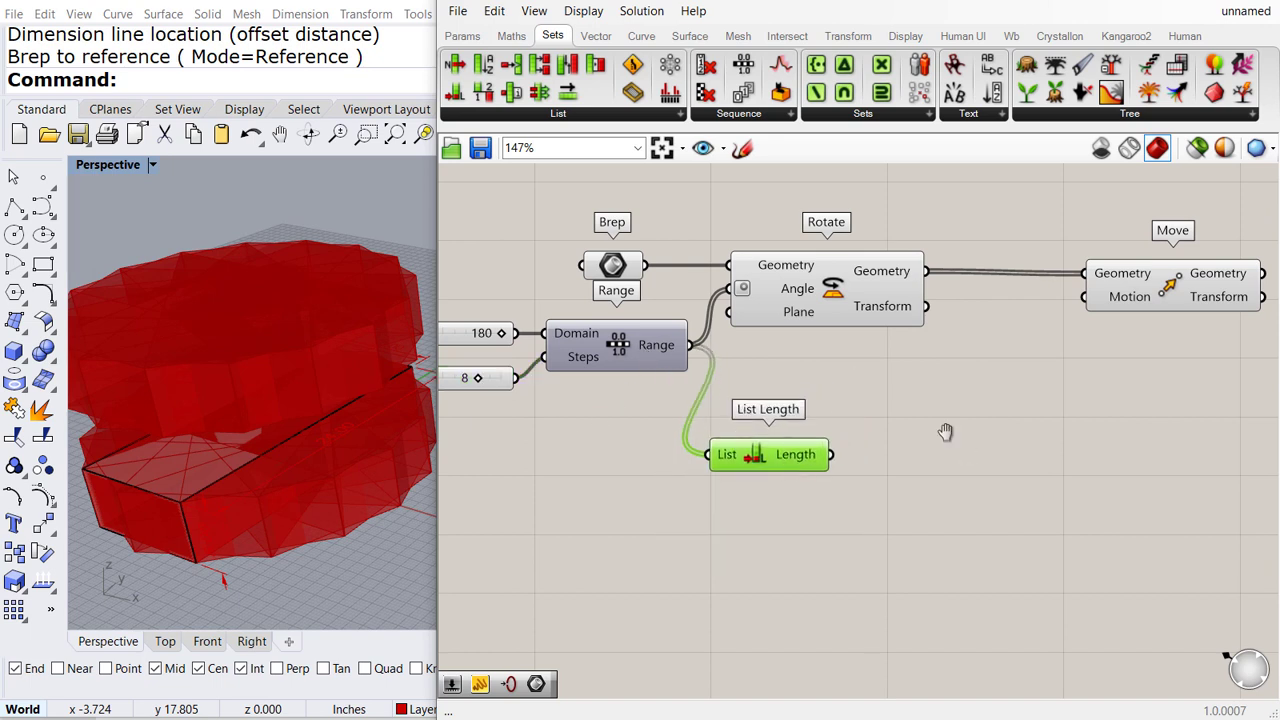
right_click_drag(943, 434, 858, 437)
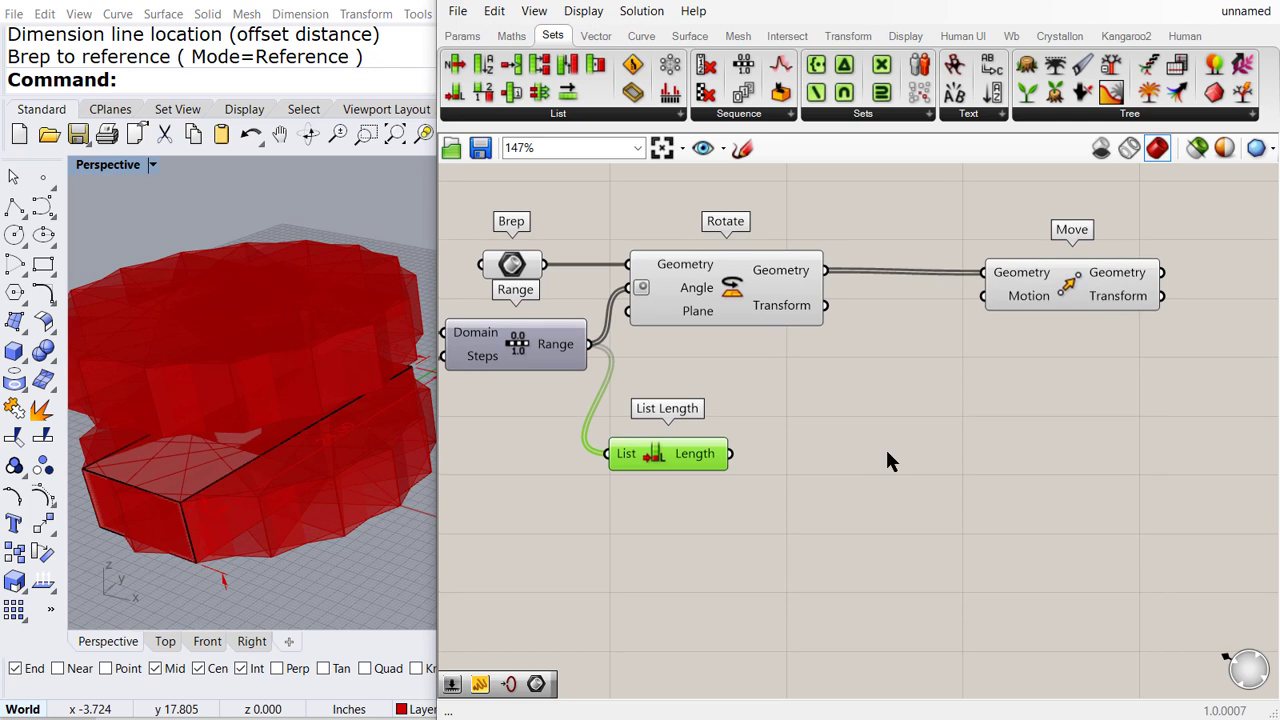
Add a Unit Z vector component and wire it into Move's Motion input.
left_click(596, 36)
left_click(1186, 114)
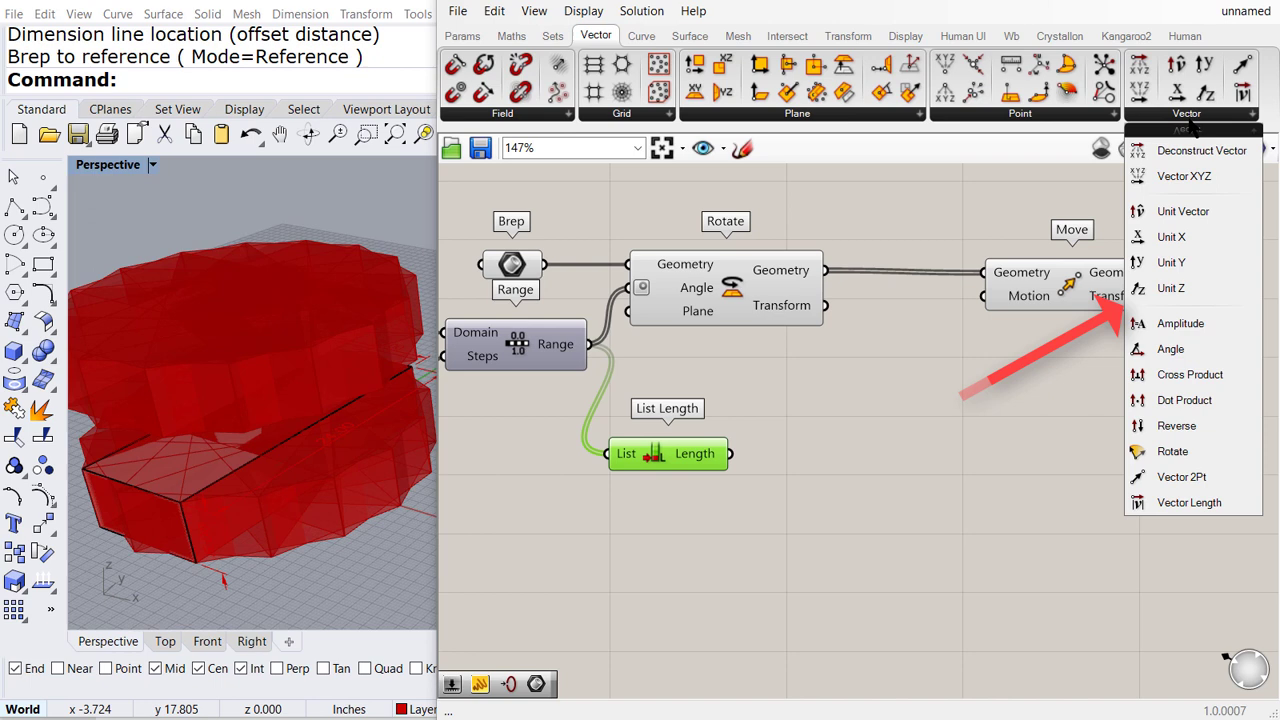
left_click_drag(1185, 288, 940, 468)
left_click_drag(1021, 463, 1162, 287)
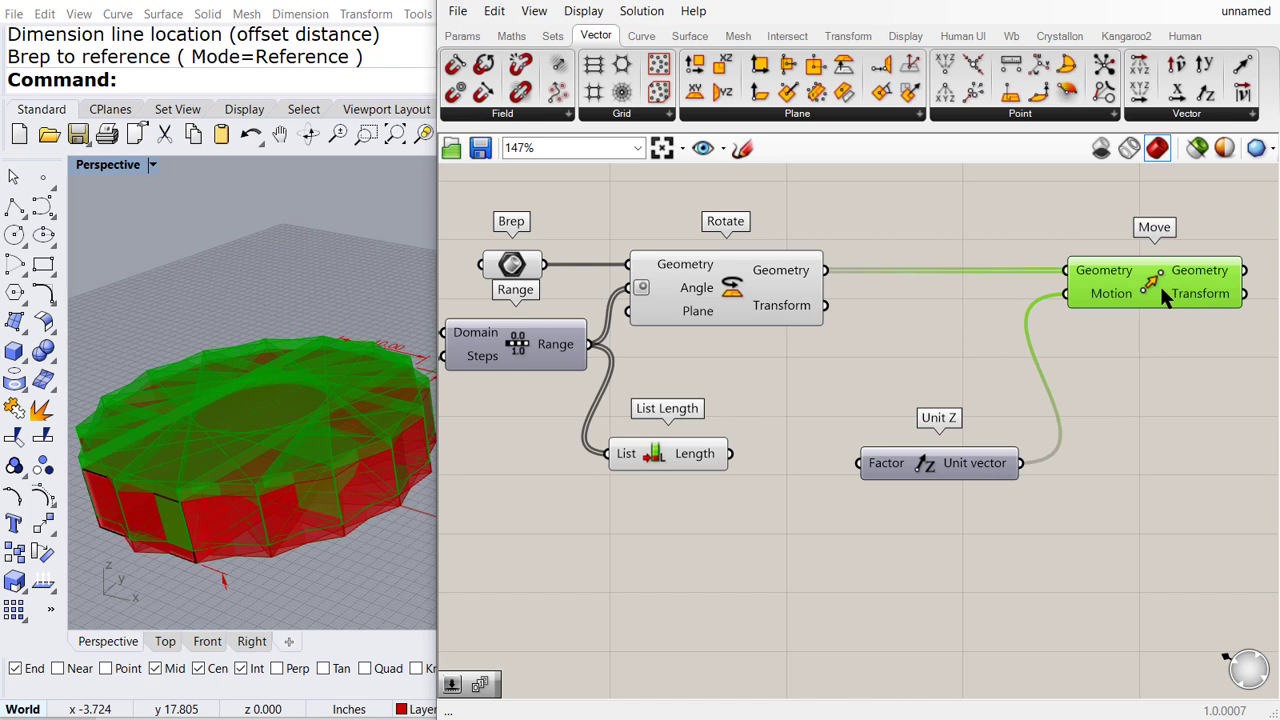
left_click_drag(689, 450, 671, 470)
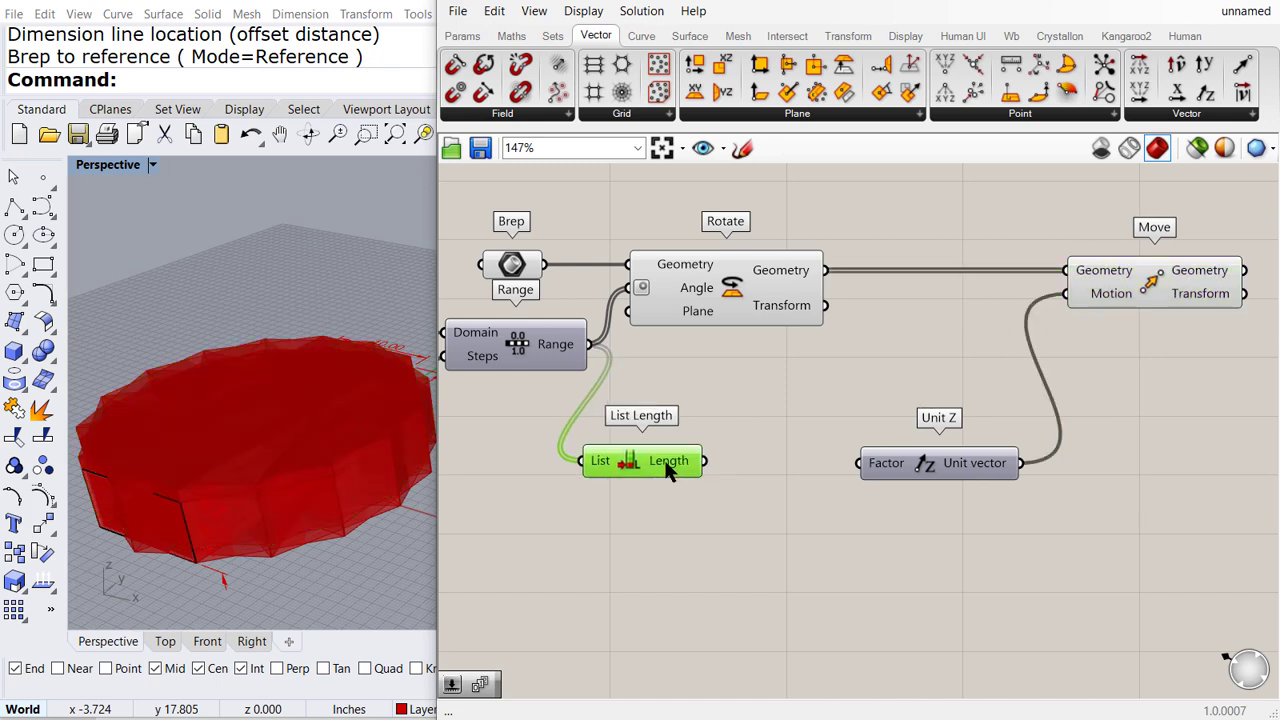
mouse_move(671, 470)
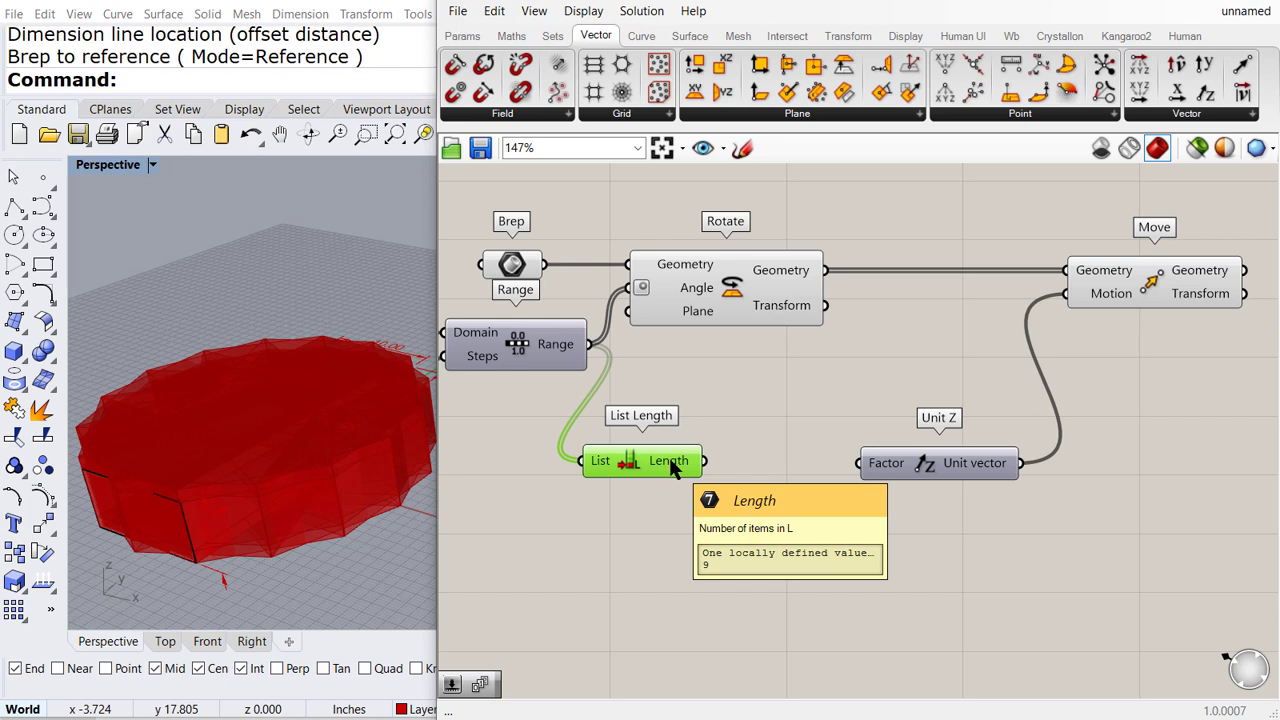
Add a Series counted by List Length and feed its output into Unit Z's Factor.
left_click(552, 36)
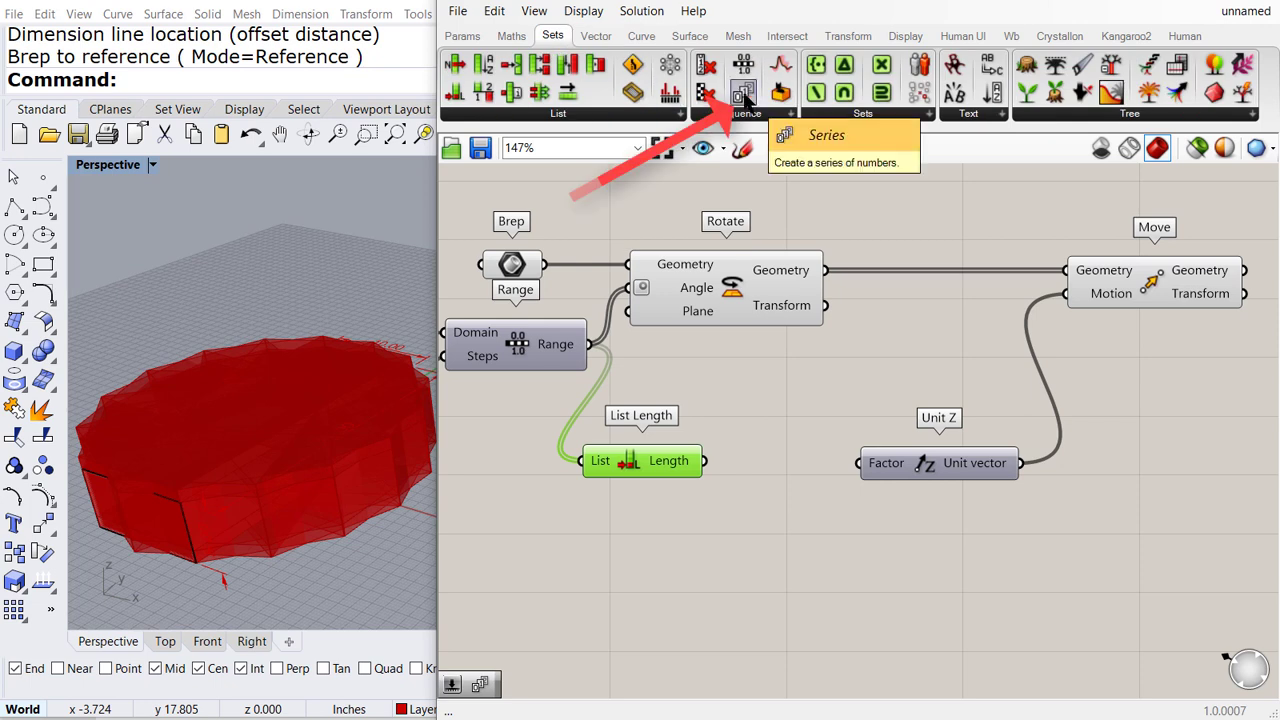
left_click_drag(745, 100, 780, 441)
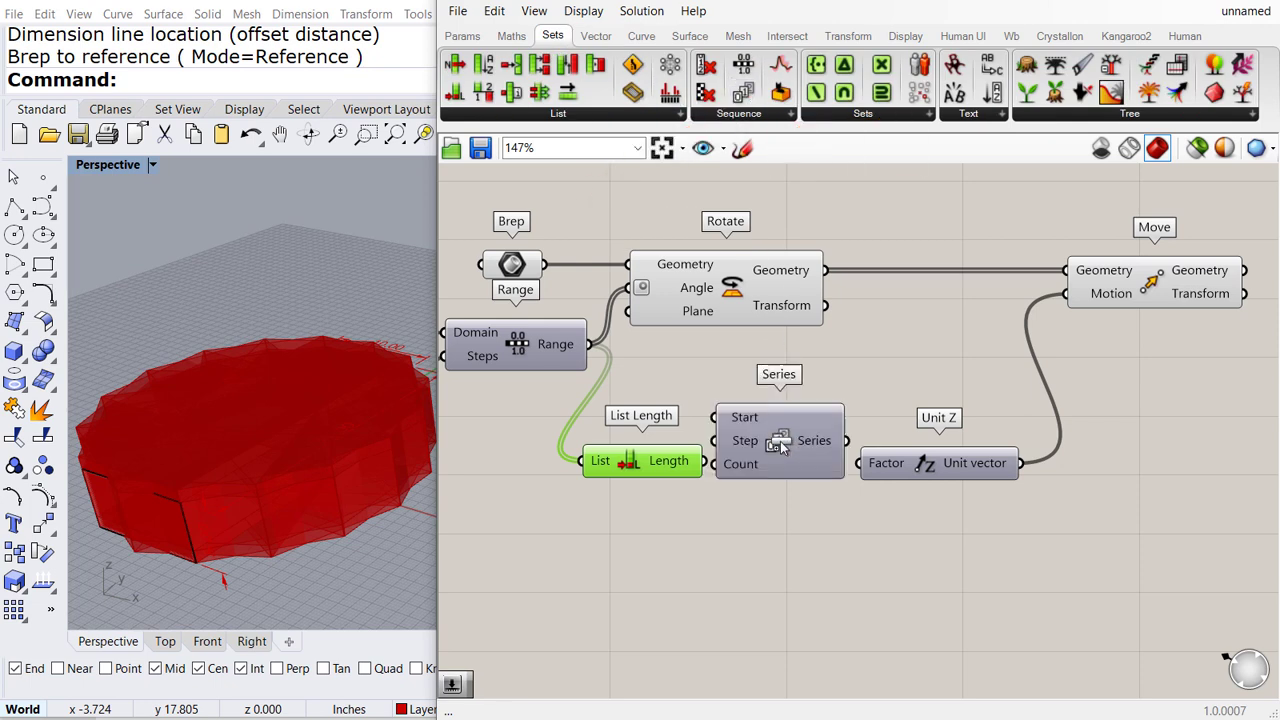
left_click_drag(933, 468, 983, 468)
left_click_drag(800, 471, 834, 502)
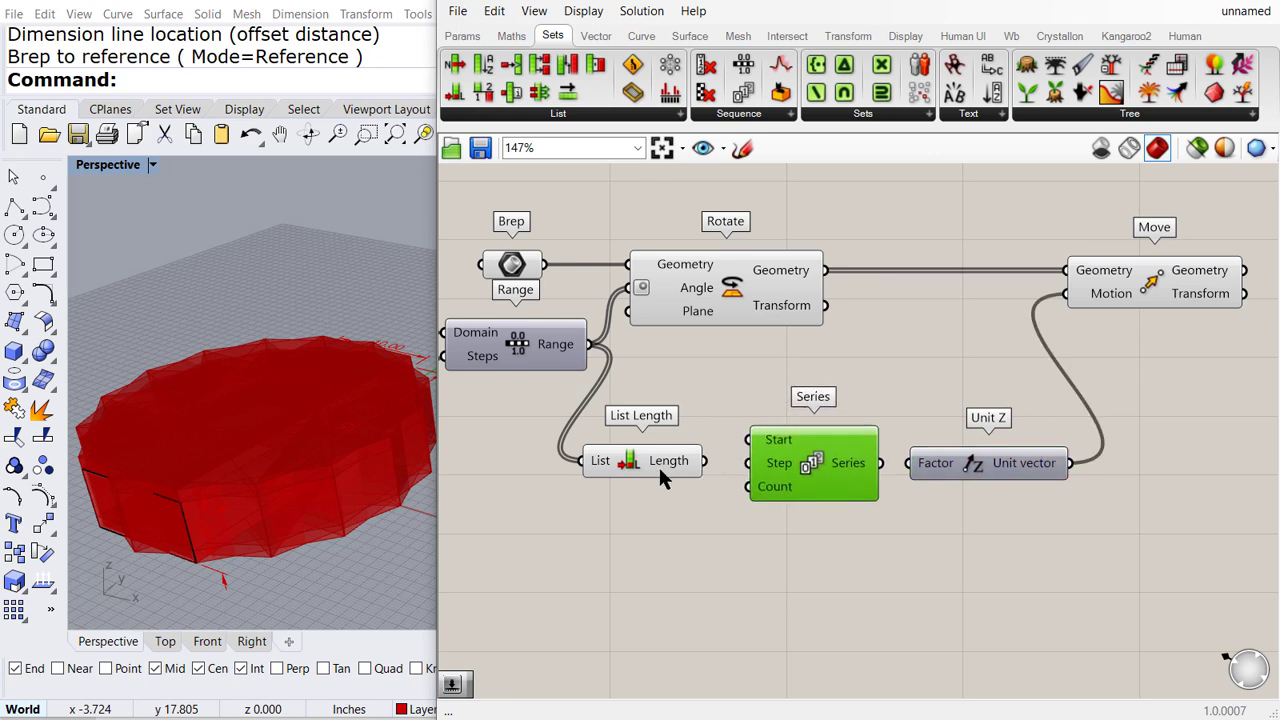
left_click_drag(658, 464, 737, 505)
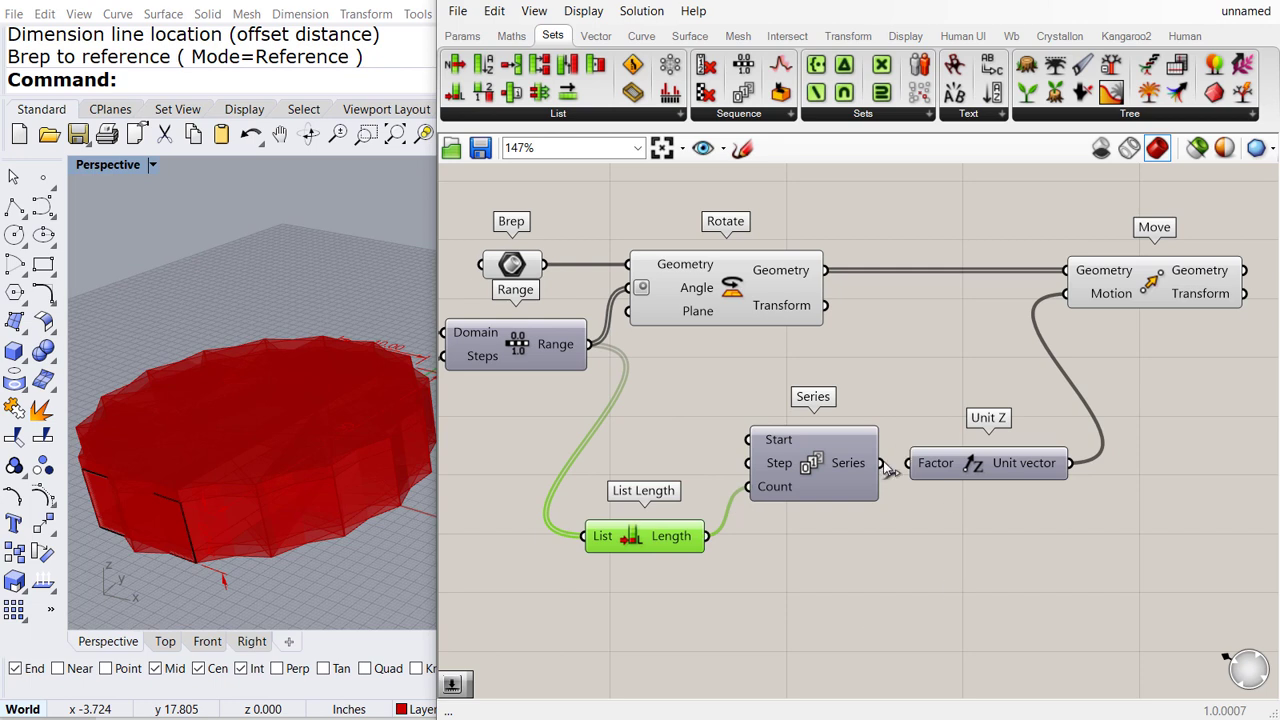
left_click_drag(882, 464, 908, 463)
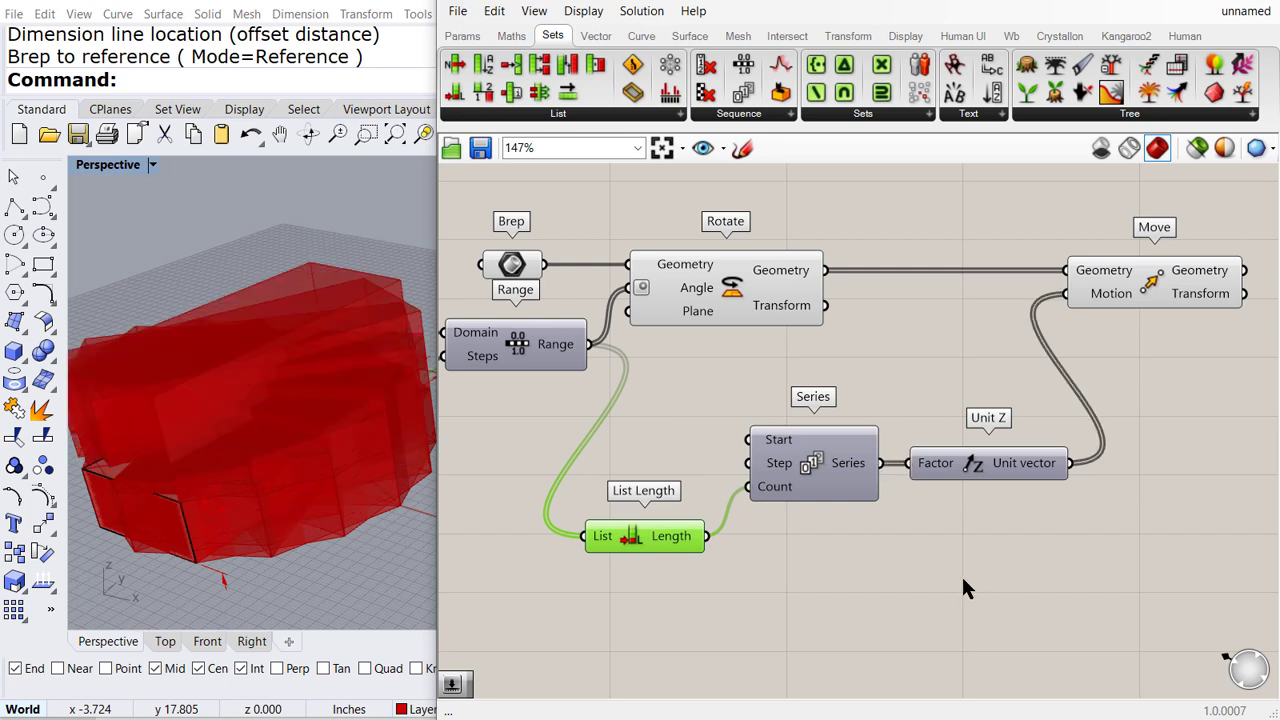
Create a 1..10.0 number slider set to 5.0 and wire it into the Series Step.
double_click(595, 449)
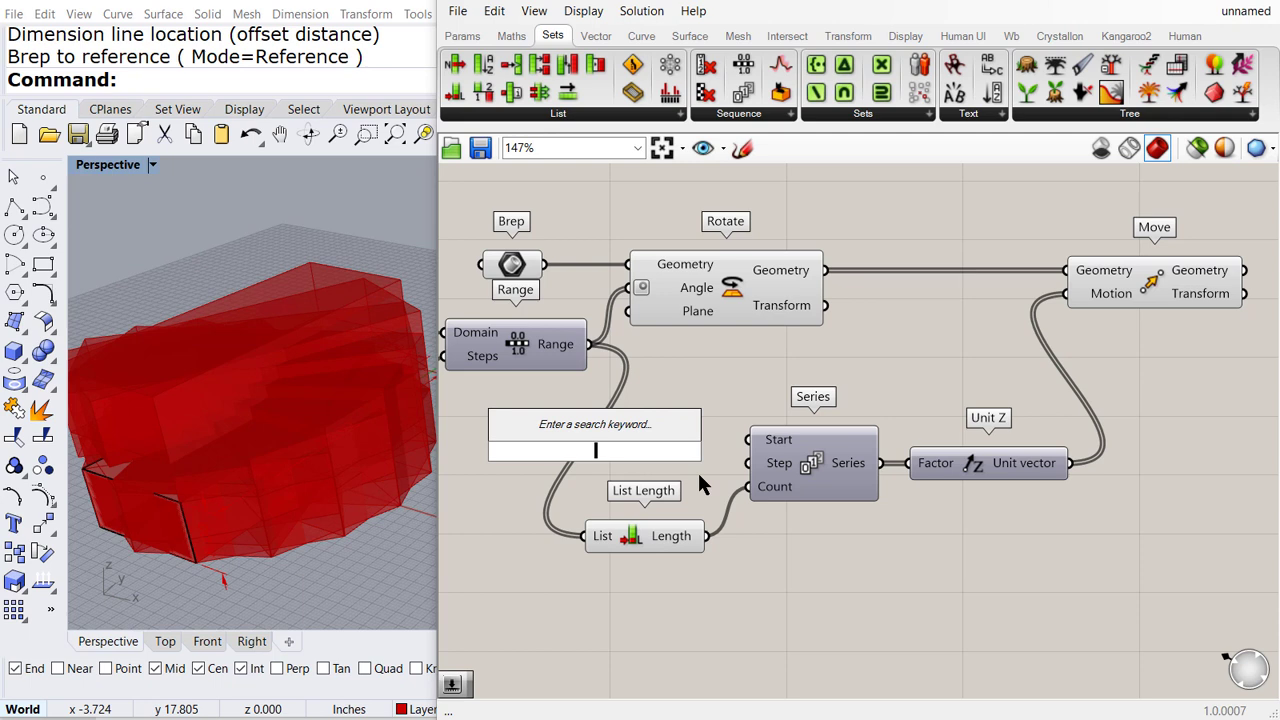
type("1")
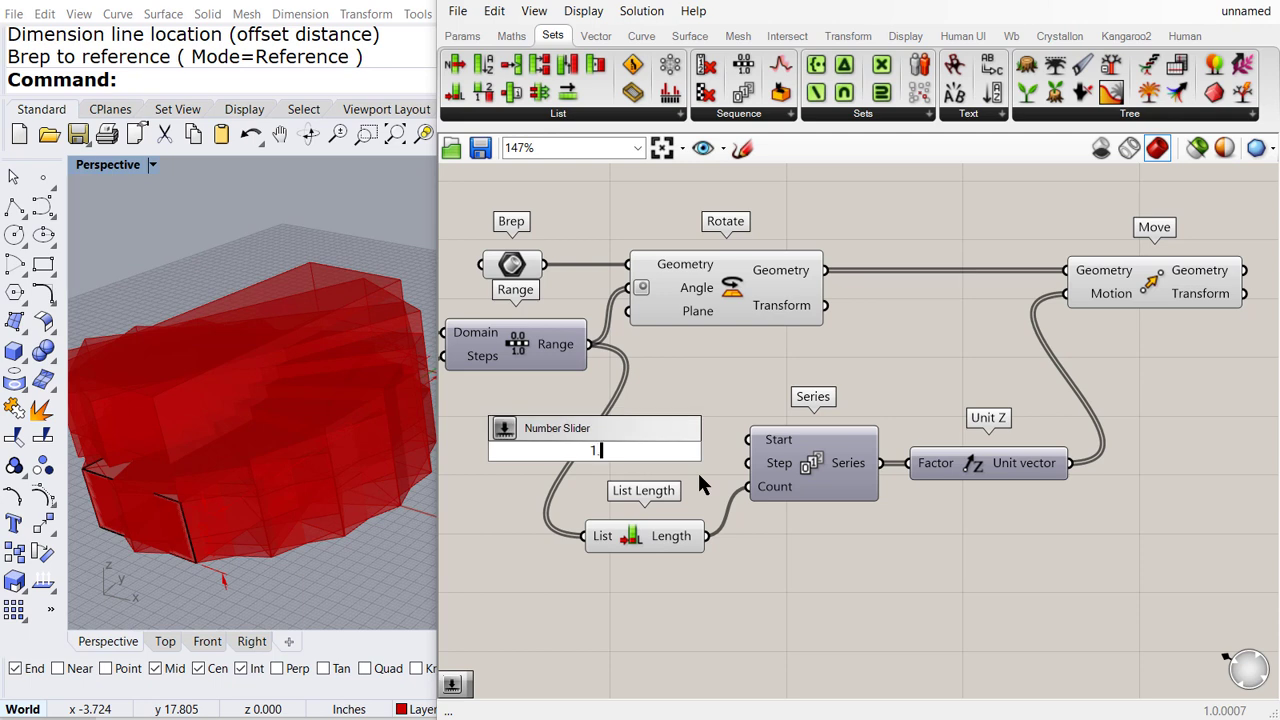
type("..10.0")
key("Return")
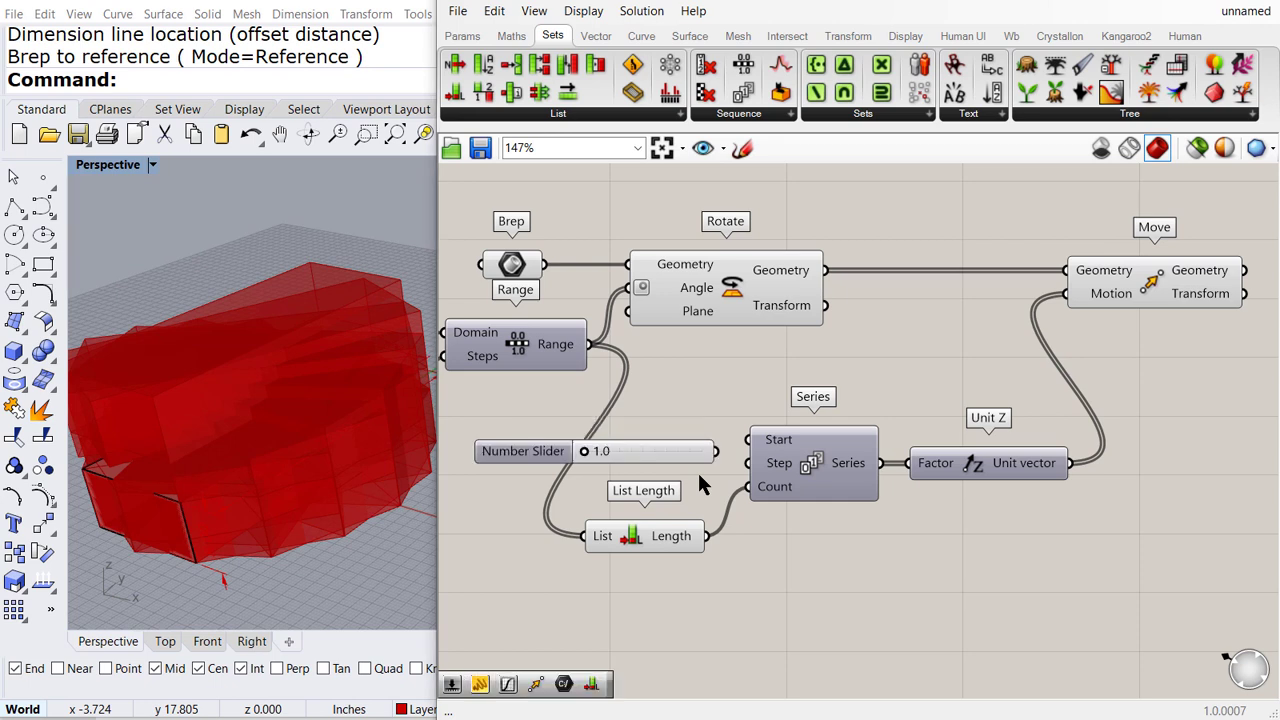
left_click_drag(716, 451, 634, 477)
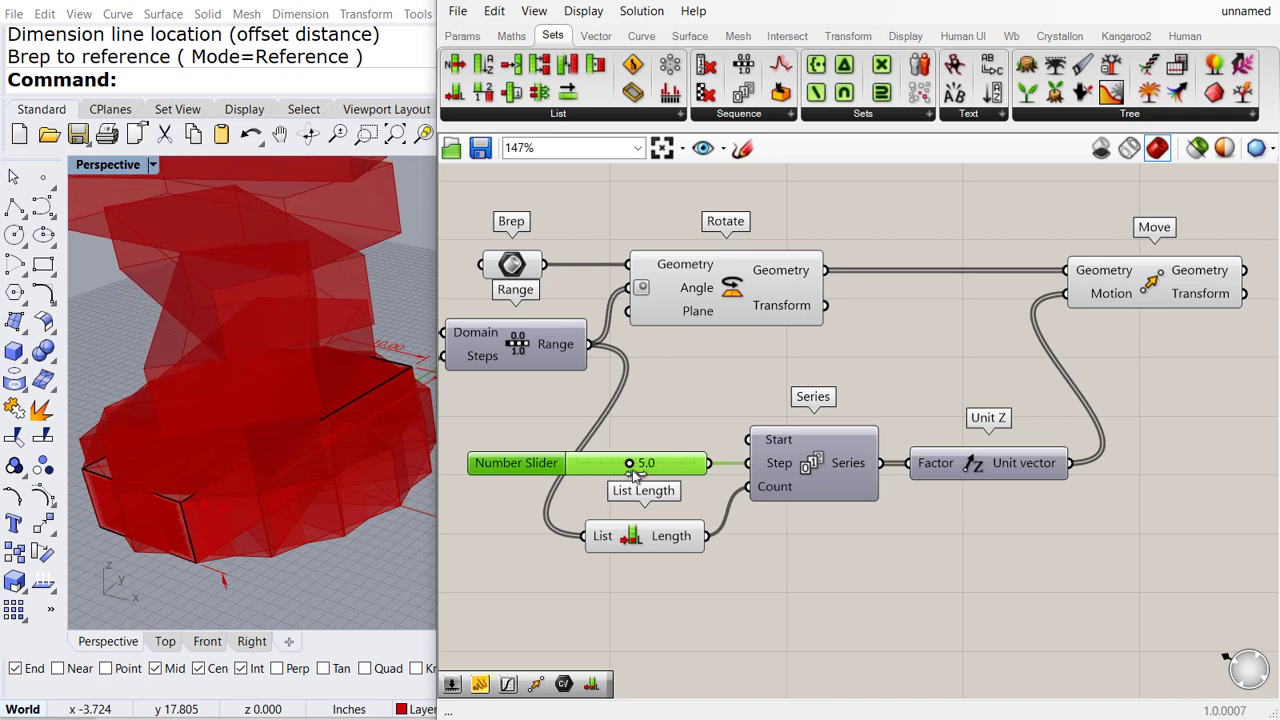
Turn off the Rotate component's preview.
scroll(326, 579, "down", 5)
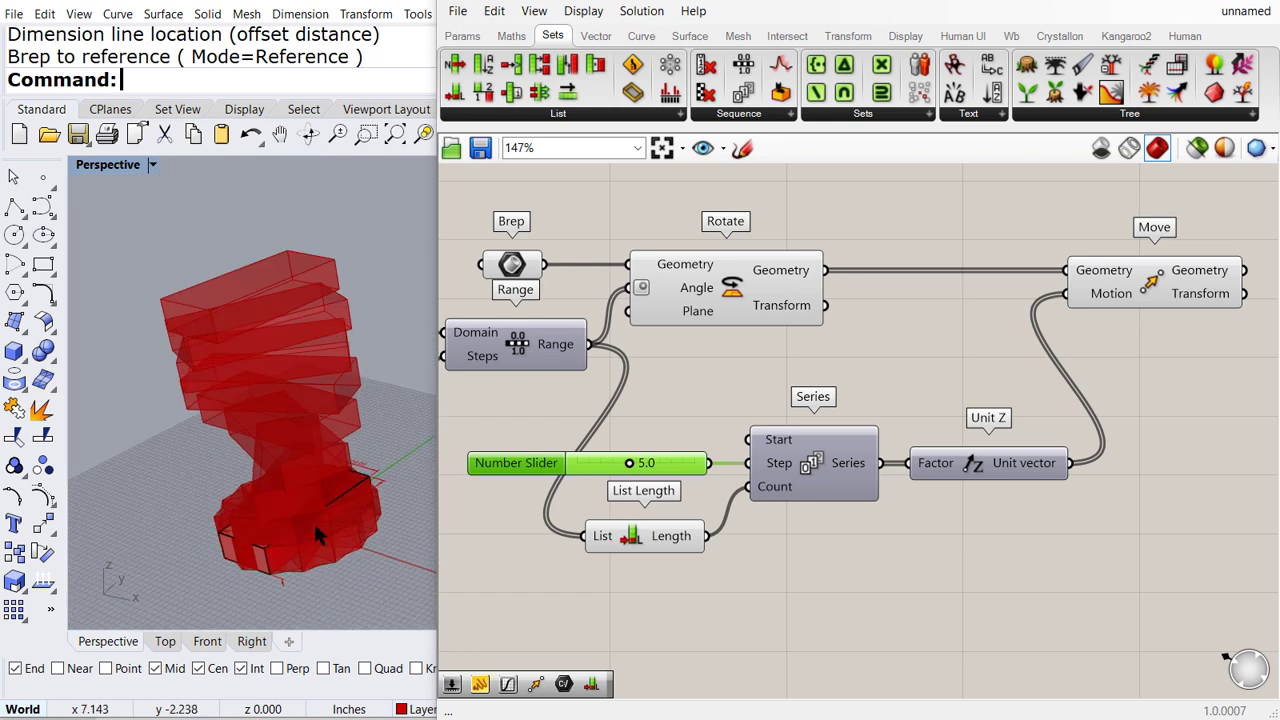
scroll(322, 365, "up", 2)
scroll(322, 380, "up", 2)
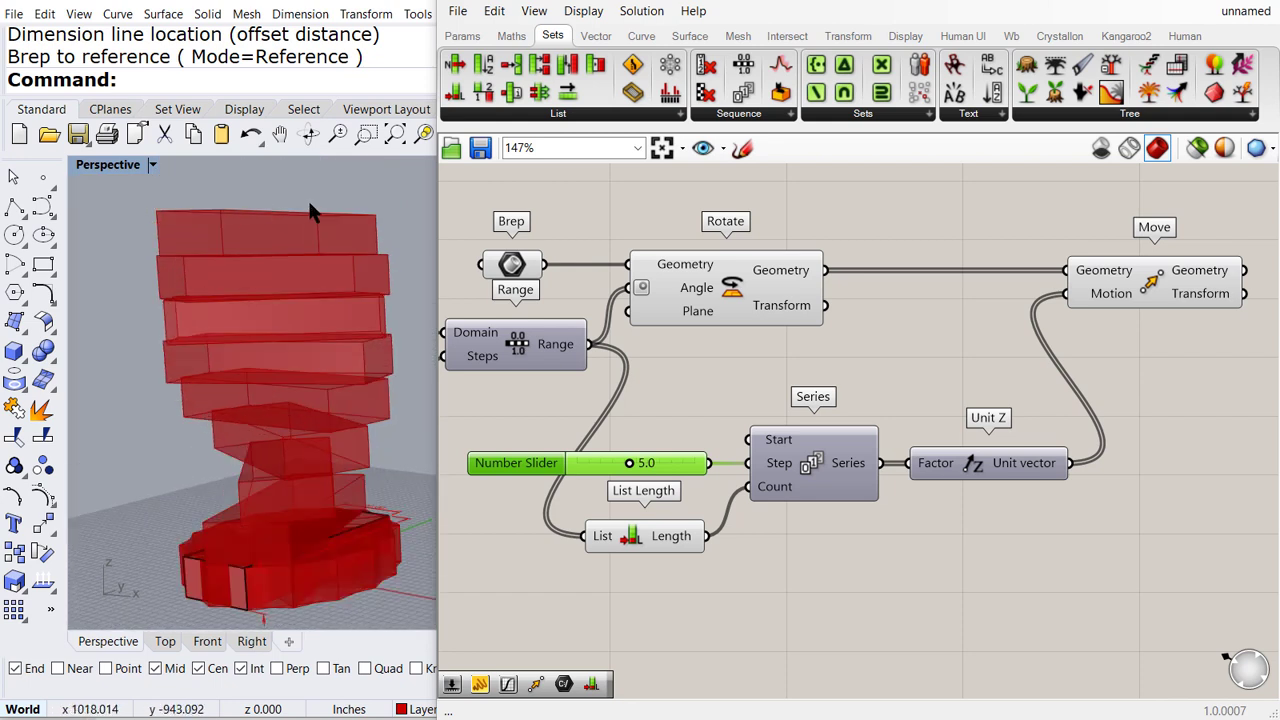
left_click(754, 288)
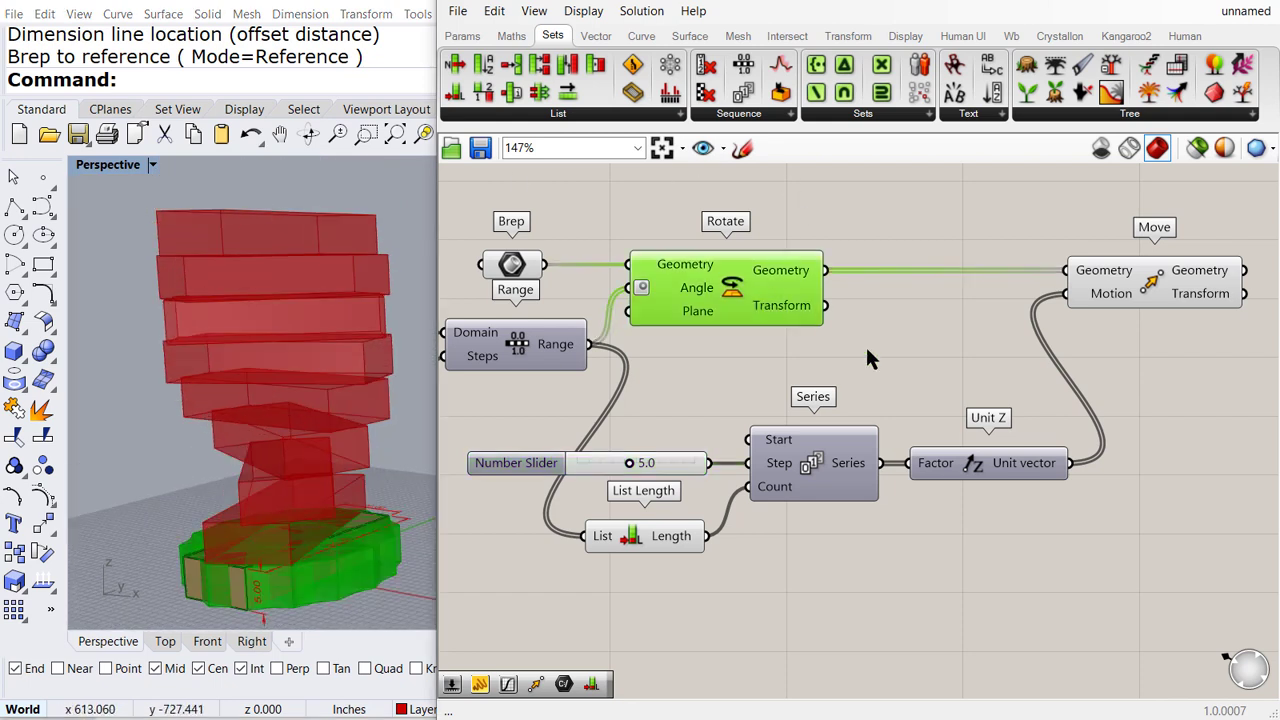
middle_click(865, 344)
left_click(901, 289)
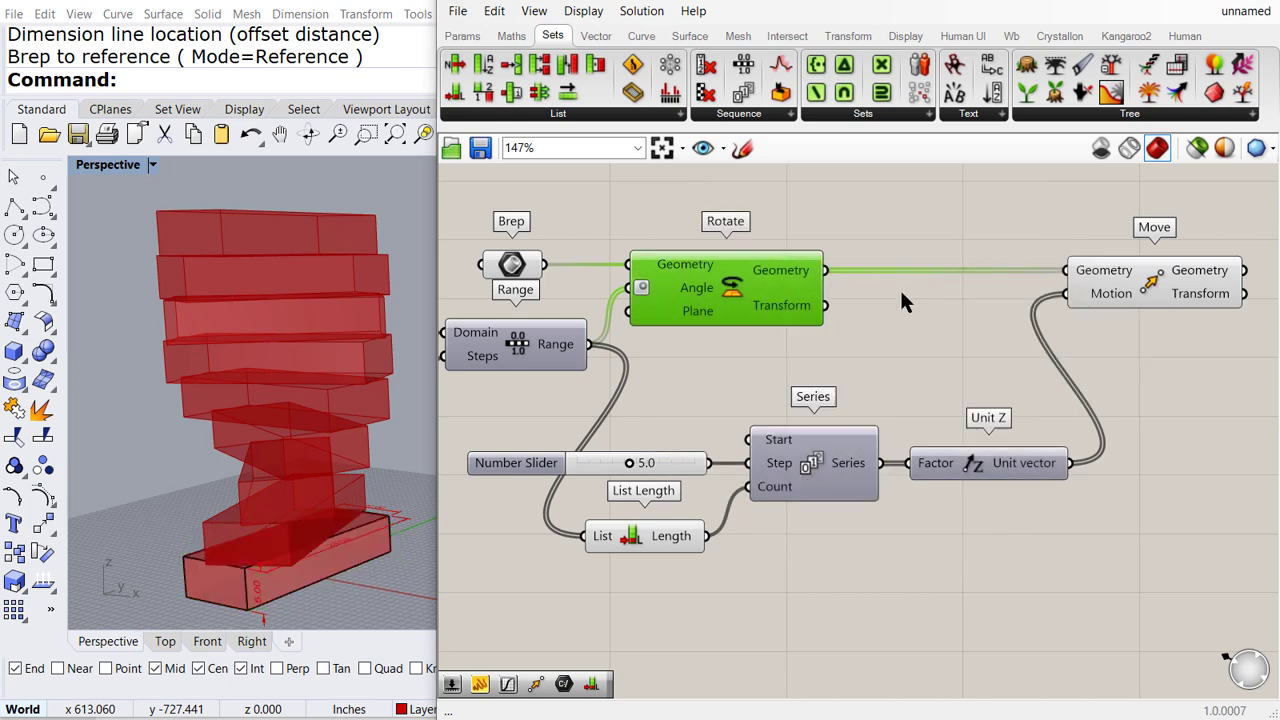
Lower the twist domain slider to 174 and try other step spacings, ending at 5.0.
right_click_drag(547, 408, 661, 410)
left_click_drag(517, 337, 480, 340)
right_click_drag(480, 340, 557, 344)
left_click_drag(557, 344, 588, 355)
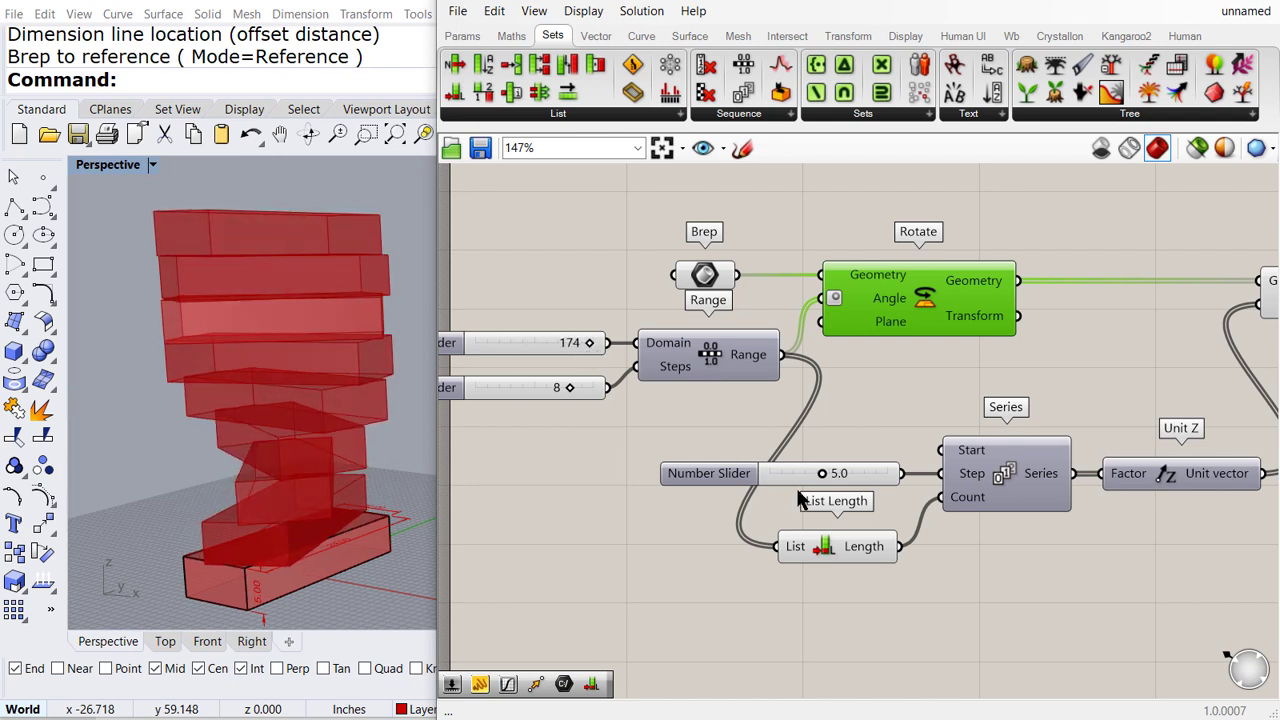
mouse_move(822, 473)
left_mouse_down()
mouse_move(870, 478)
mouse_move(826, 481)
left_mouse_up()
scroll(643, 495, "down", 2)
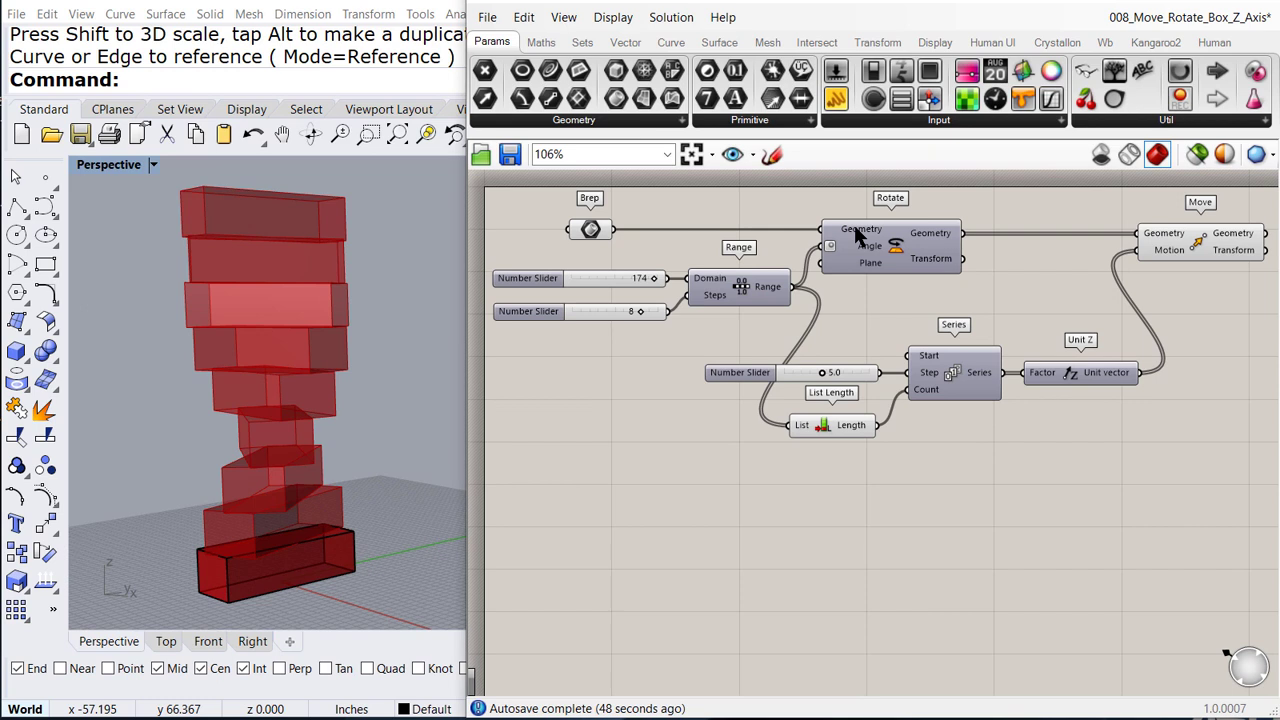
Disconnect the Brep wire from Rotate's Geometry input.
right_click(855, 230)
mouse_move(903, 311)
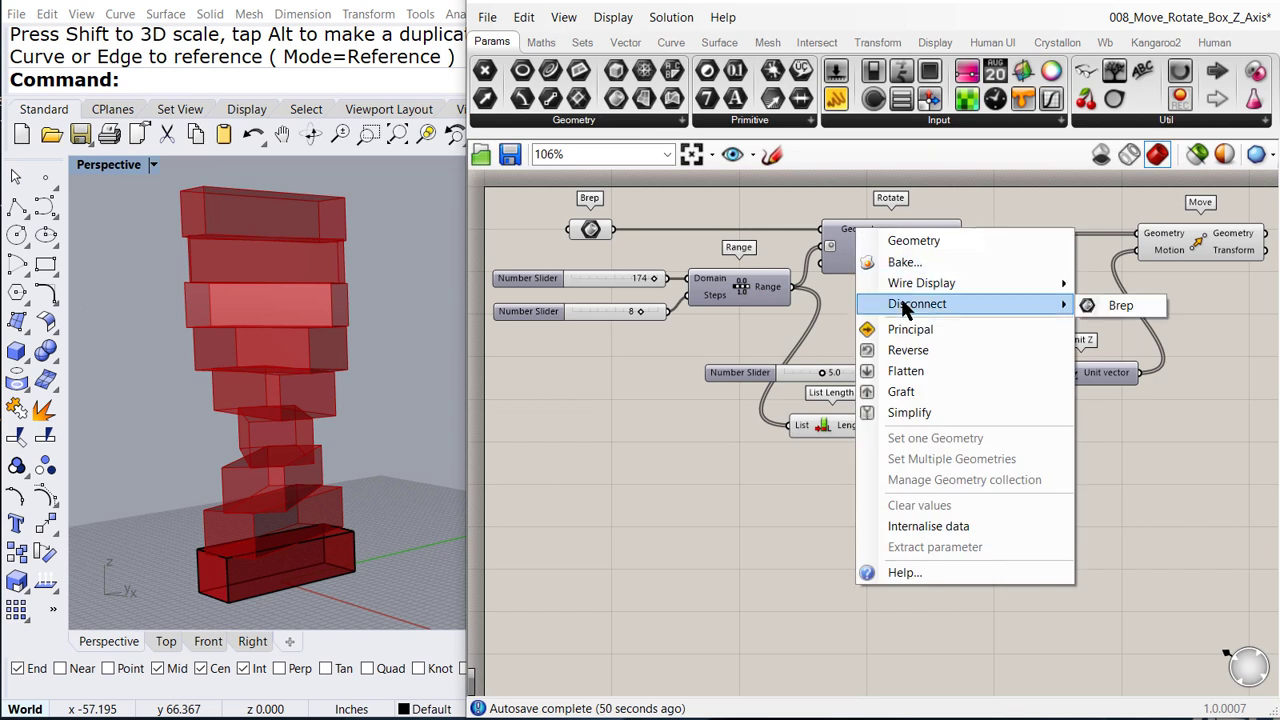
left_click(1103, 305)
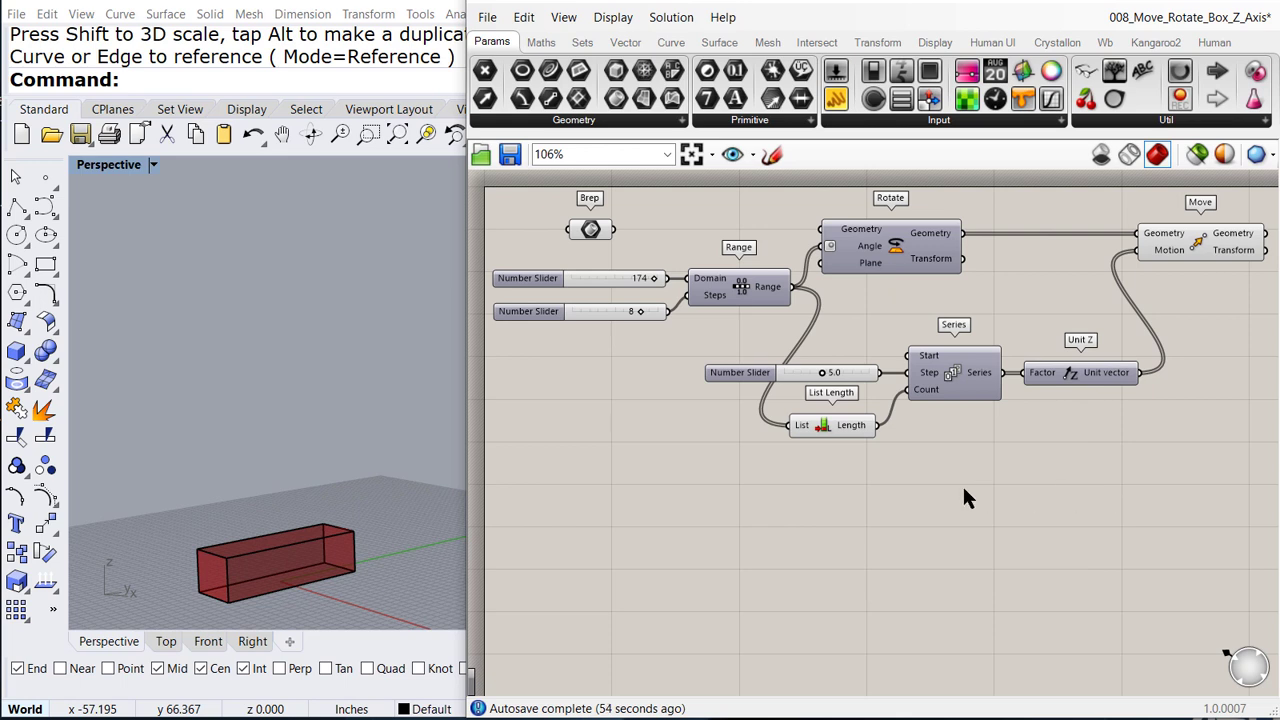
mouse_move(894, 319)
left_mouse_down()
mouse_move(871, 301)
mouse_move(608, 240)
mouse_move(872, 309)
left_mouse_up()
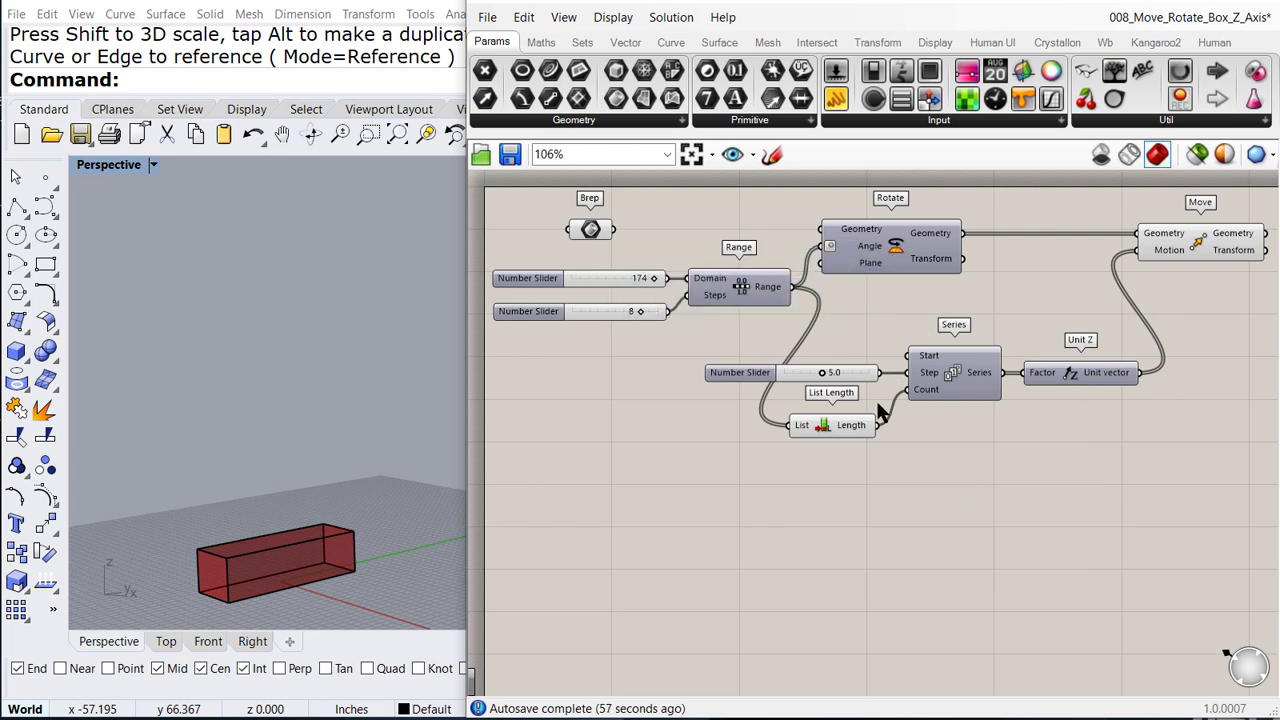
Disconnect Range from List Length and shift the Series group left and down.
right_click(801, 428)
mouse_move(900, 478)
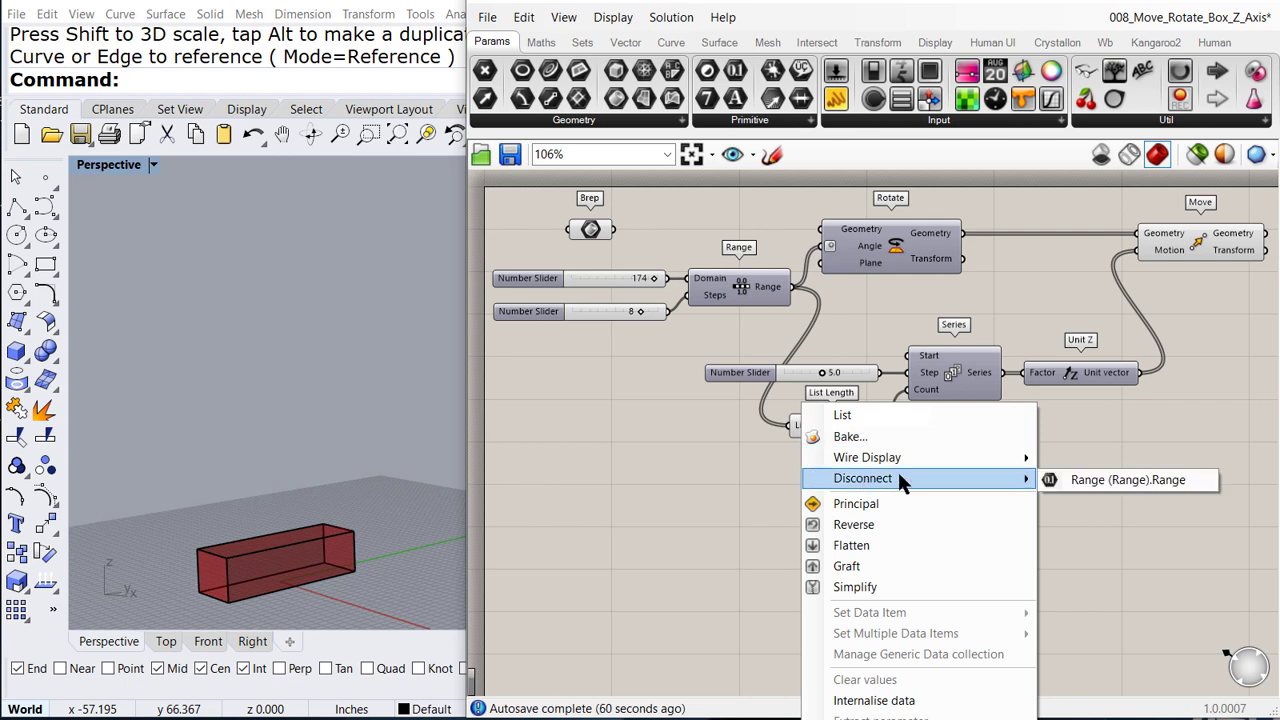
left_click(1092, 484)
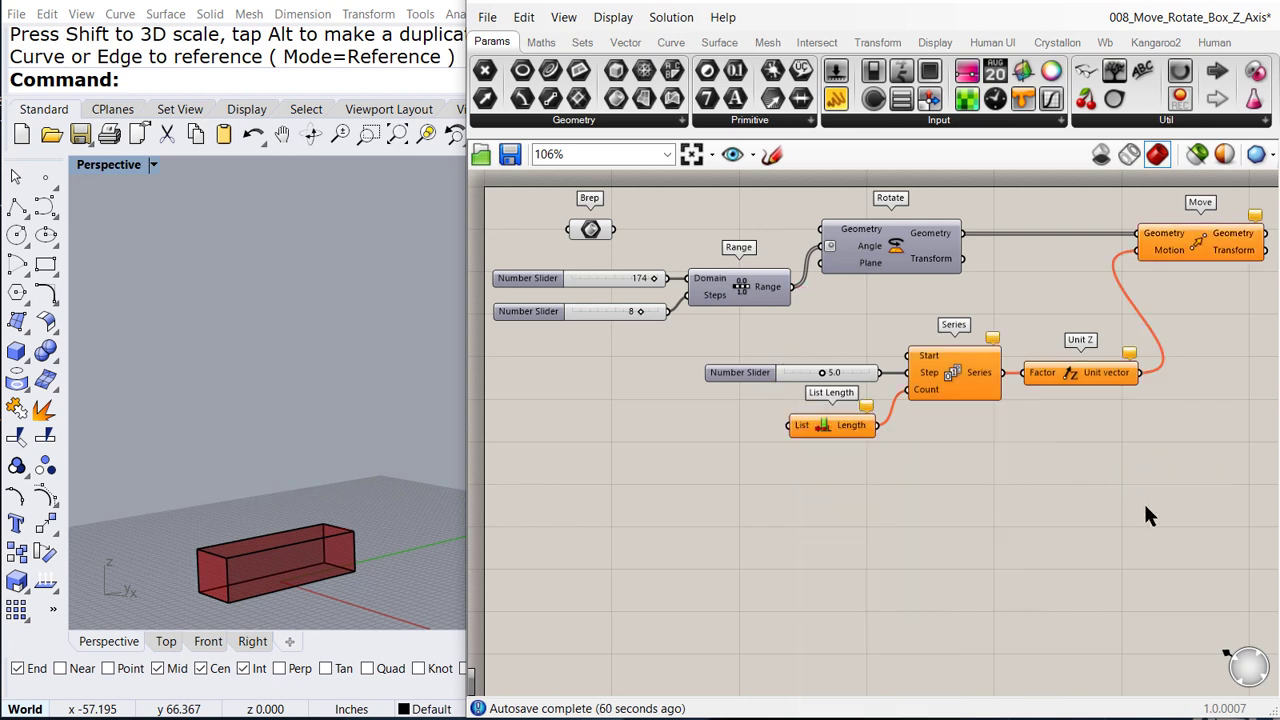
left_click_drag(1143, 501, 698, 350)
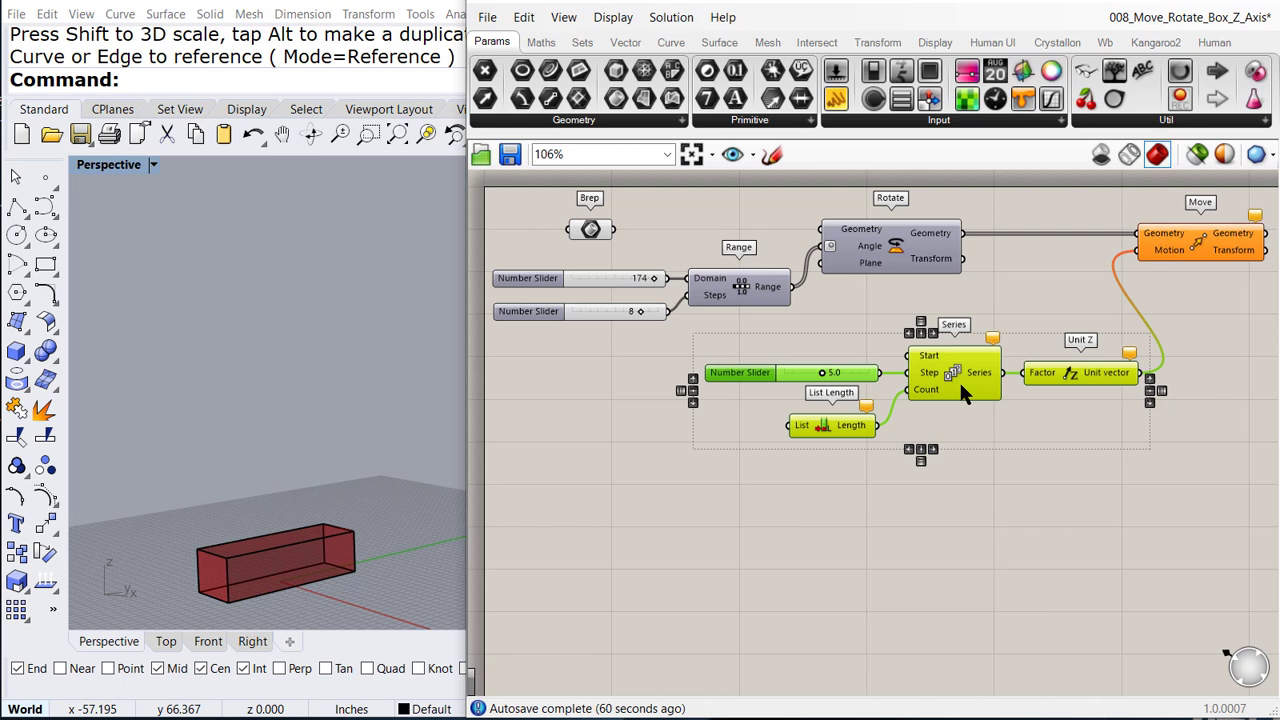
left_click_drag(958, 379, 805, 411)
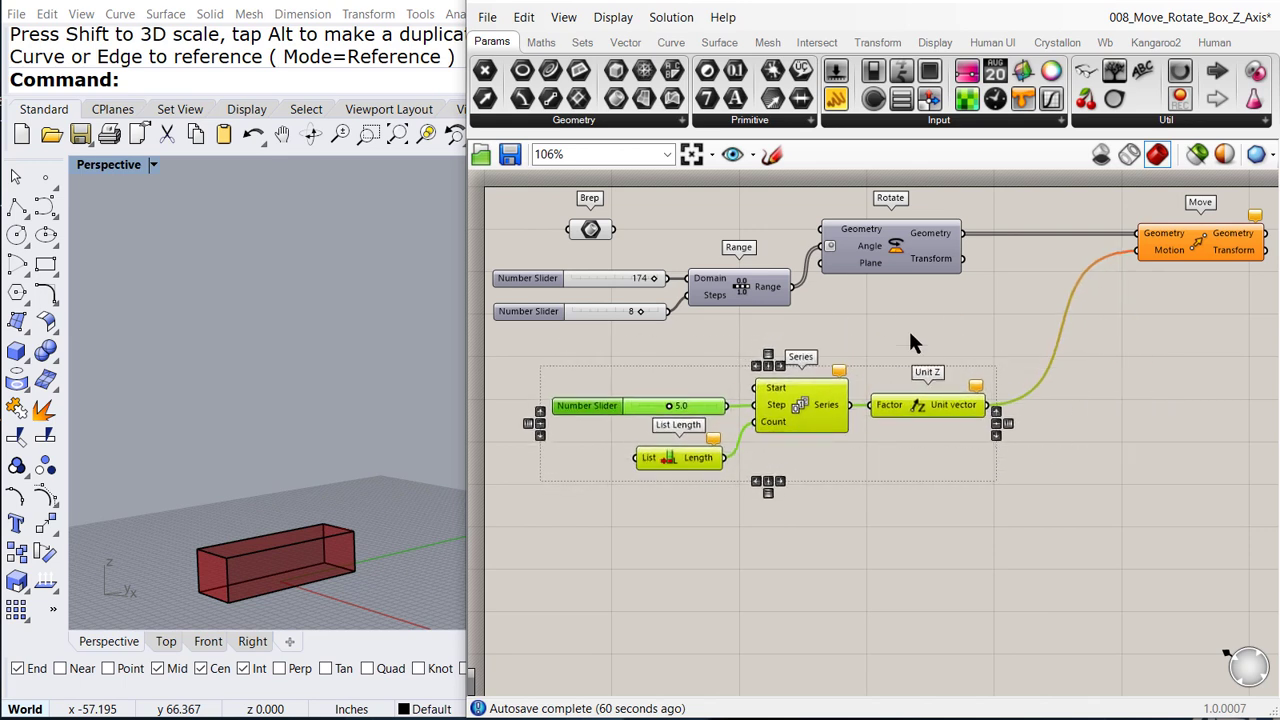
Remove the wire from Rotate's output into Move's Geometry input.
right_click(1157, 243)
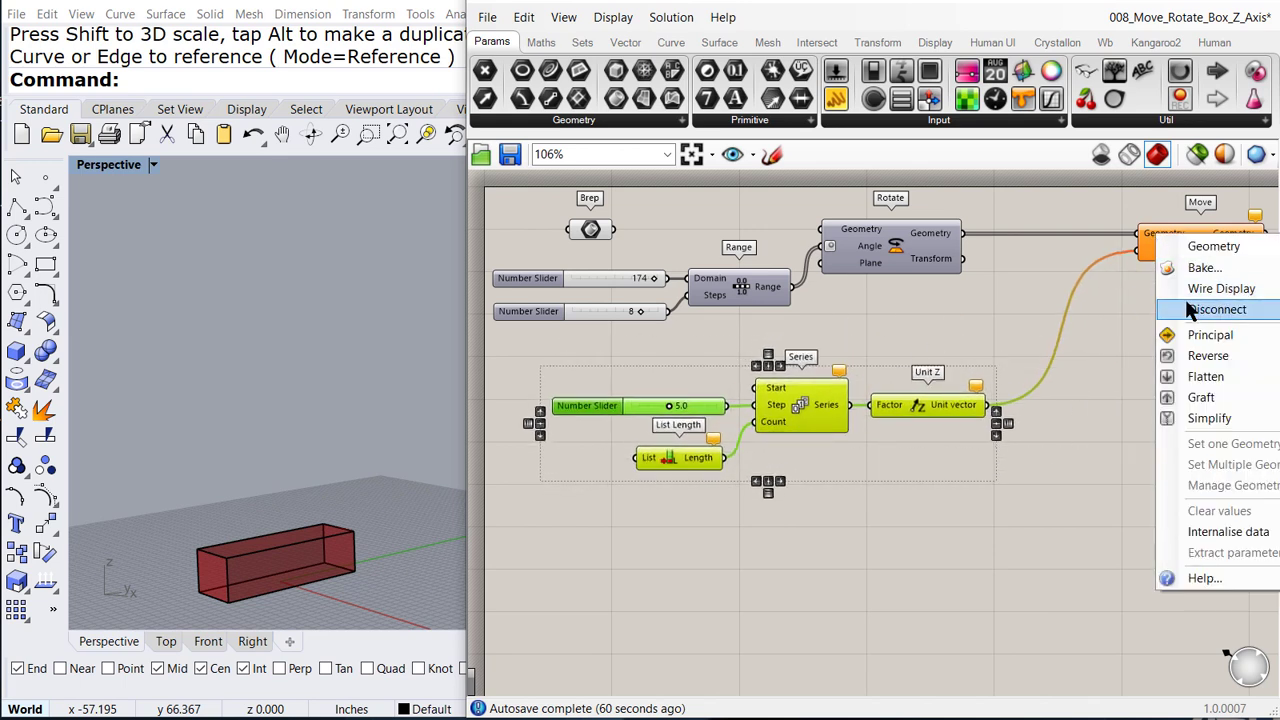
mouse_move(1190, 309)
left_click(1040, 318)
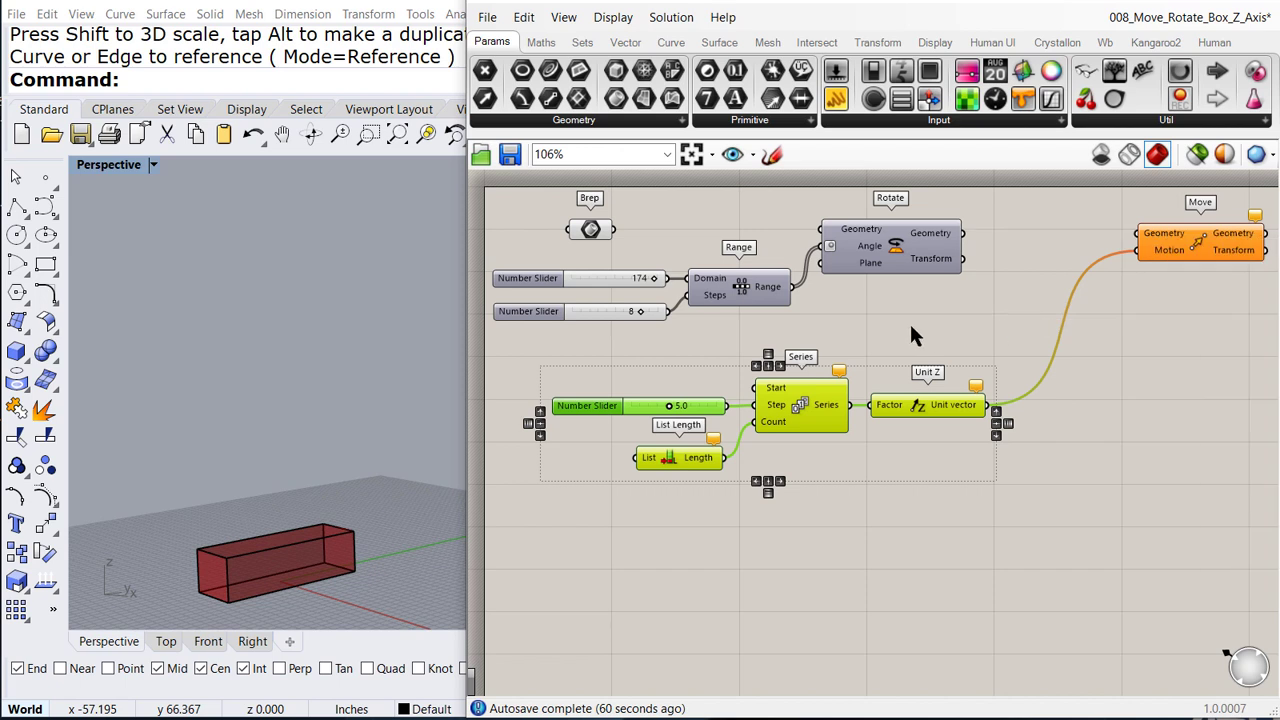
Move the rotate chain down the canvas, with the Series chain and List Length above it.
left_click(910, 321)
left_click_drag(905, 322, 488, 193)
left_click_drag(866, 256, 1036, 559)
left_click_drag(1172, 434, 540, 345)
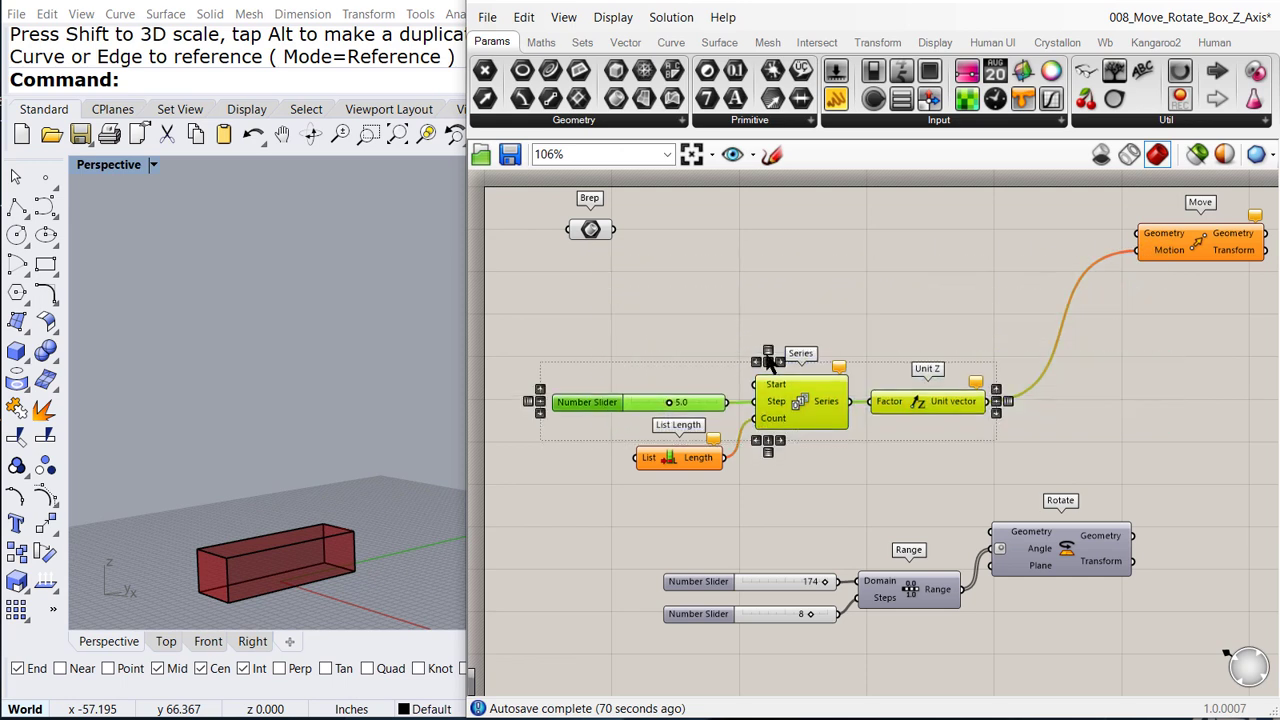
left_click_drag(793, 414, 795, 307)
left_click(697, 458)
left_click_drag(694, 452, 673, 381)
Delete List Length and wire the 8 slider into Series Count.
key("Delete")
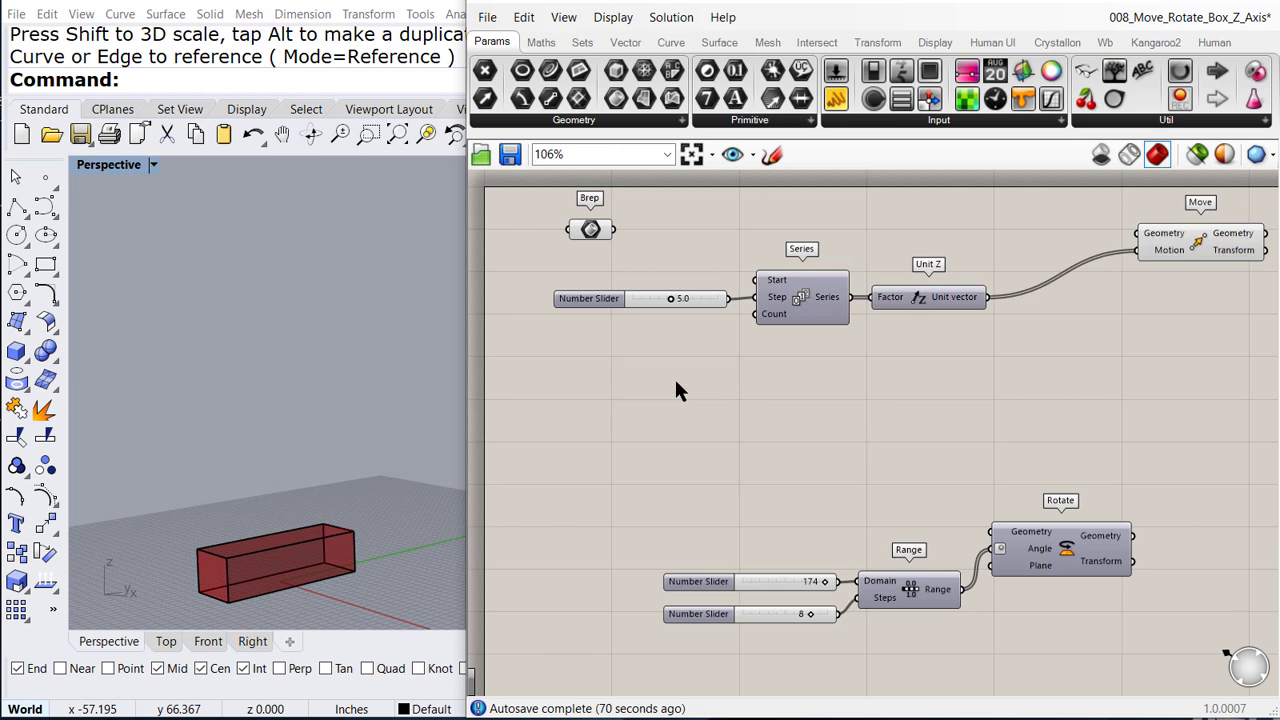
left_click_drag(760, 614, 610, 356)
left_click_drag(691, 347, 755, 314)
Feed the Brep directly into Move's Geometry and test the box spacing with the Step slider.
left_click_drag(1198, 239, 1058, 226)
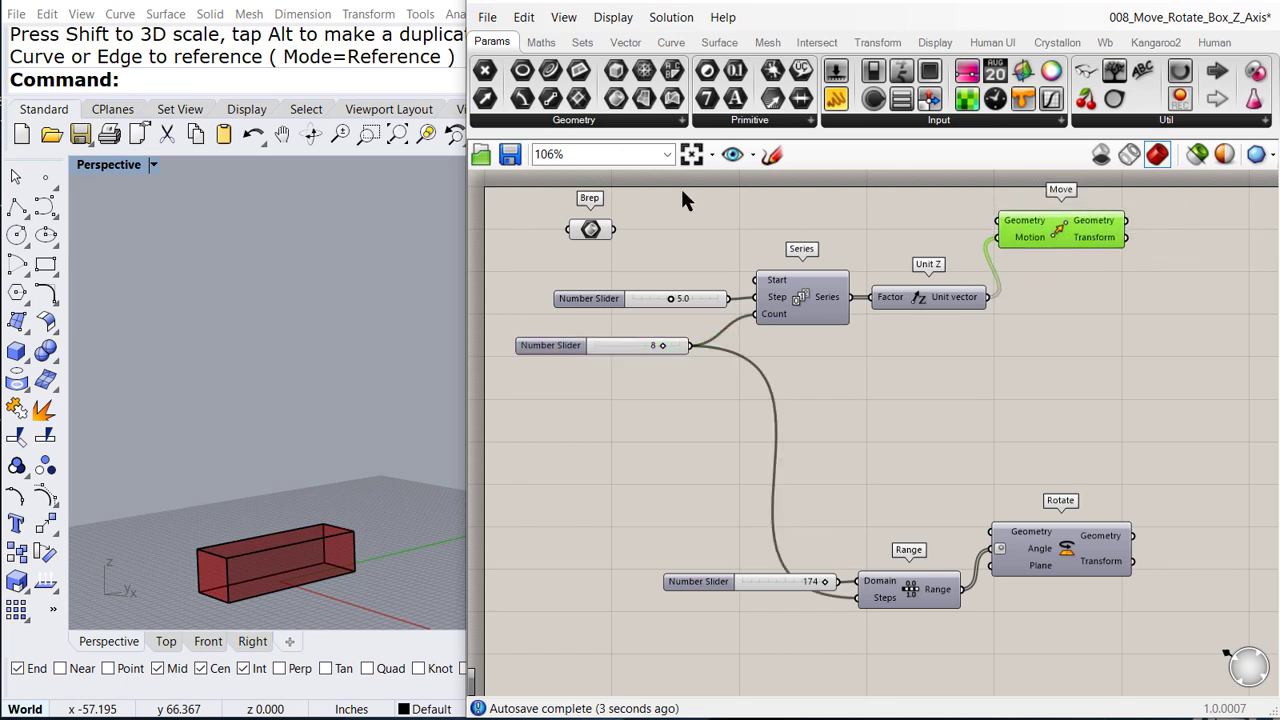
left_click_drag(616, 229, 998, 221)
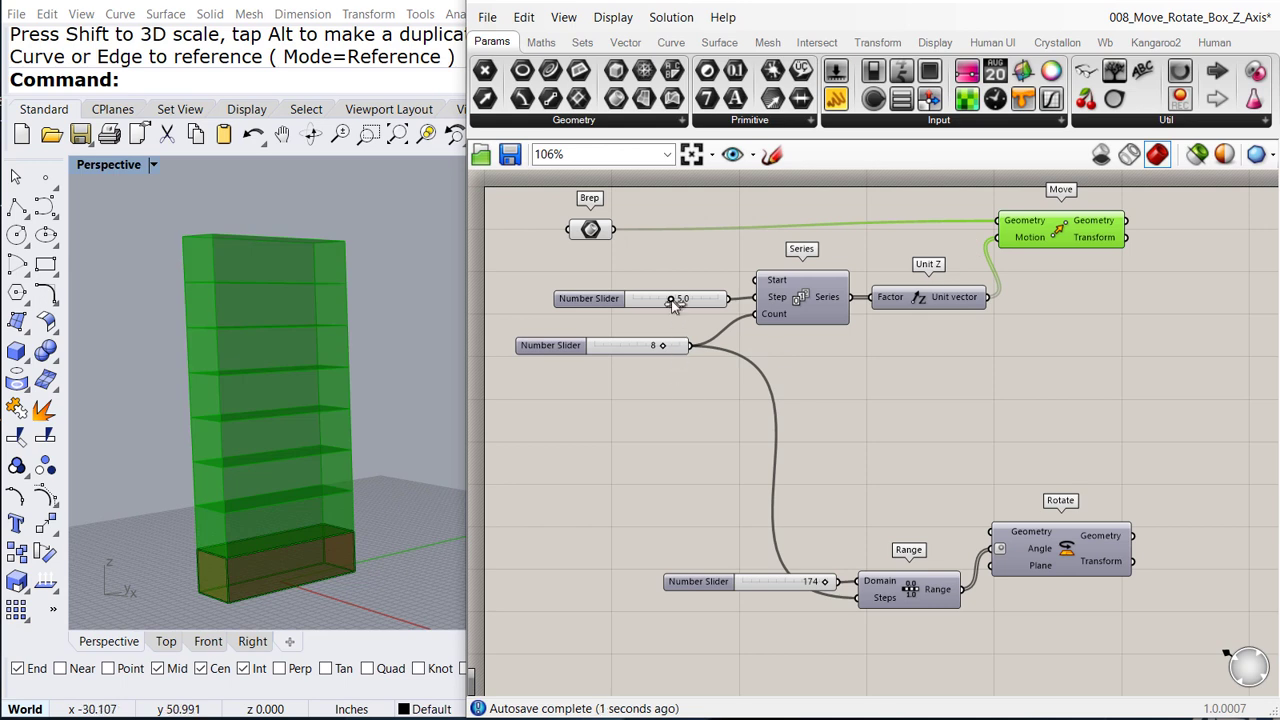
mouse_move(673, 305)
left_mouse_down()
mouse_move(688, 303)
mouse_move(660, 303)
mouse_move(692, 303)
mouse_move(674, 311)
left_mouse_up()
Move the 174 slider, Range and Rotate beside Move, with the 8 slider level with Range.
left_click_drag(1225, 668, 790, 540)
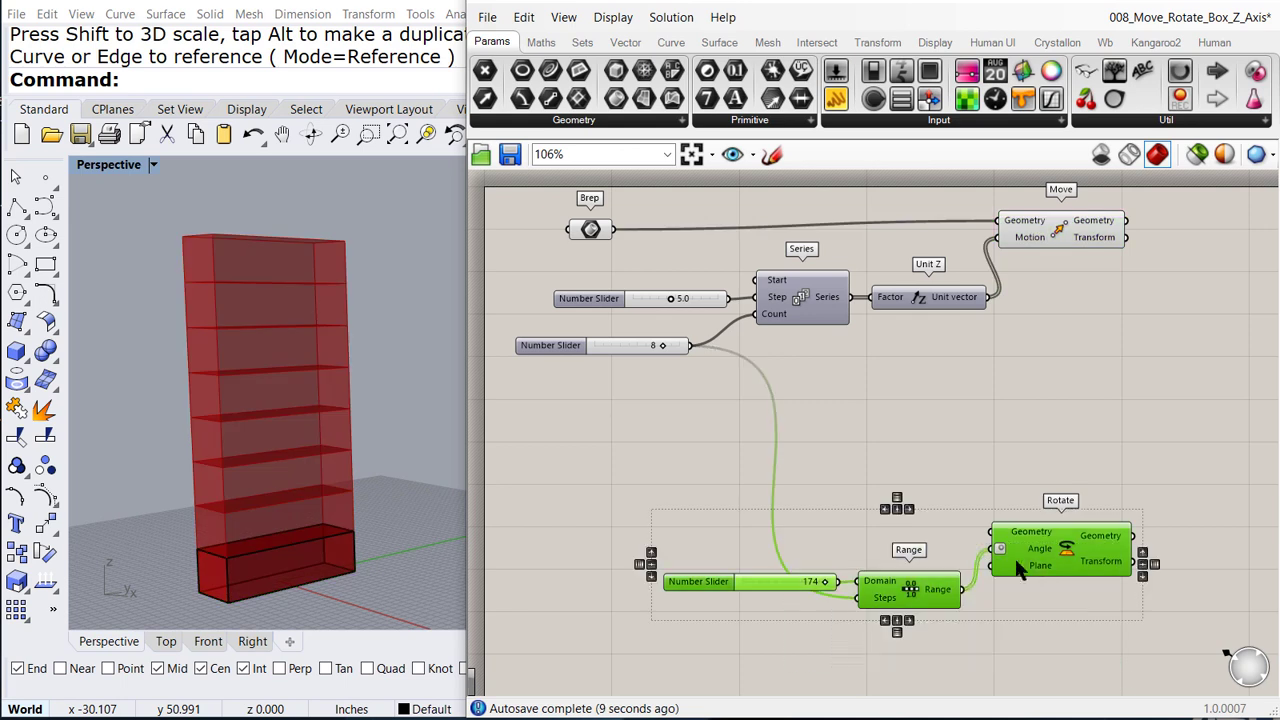
left_click_drag(1039, 569, 1175, 375)
left_click(1177, 265)
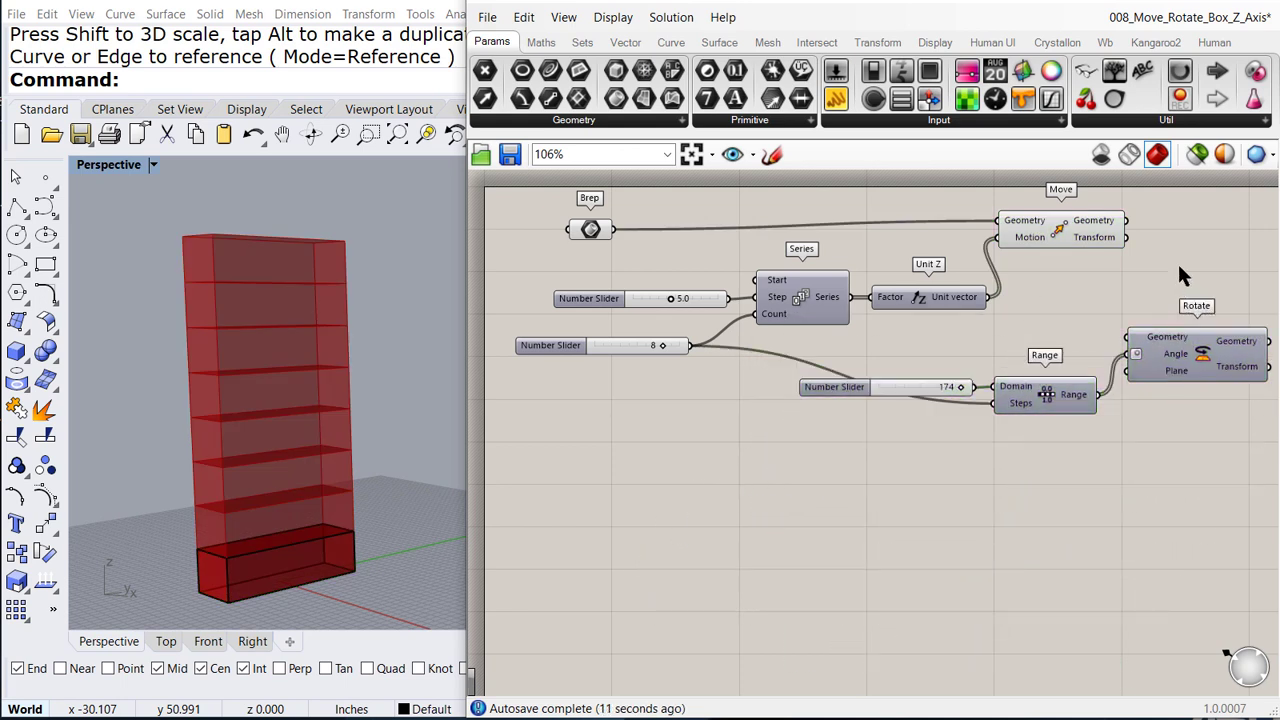
right_click_drag(699, 335, 590, 418)
left_click_drag(559, 426, 562, 490)
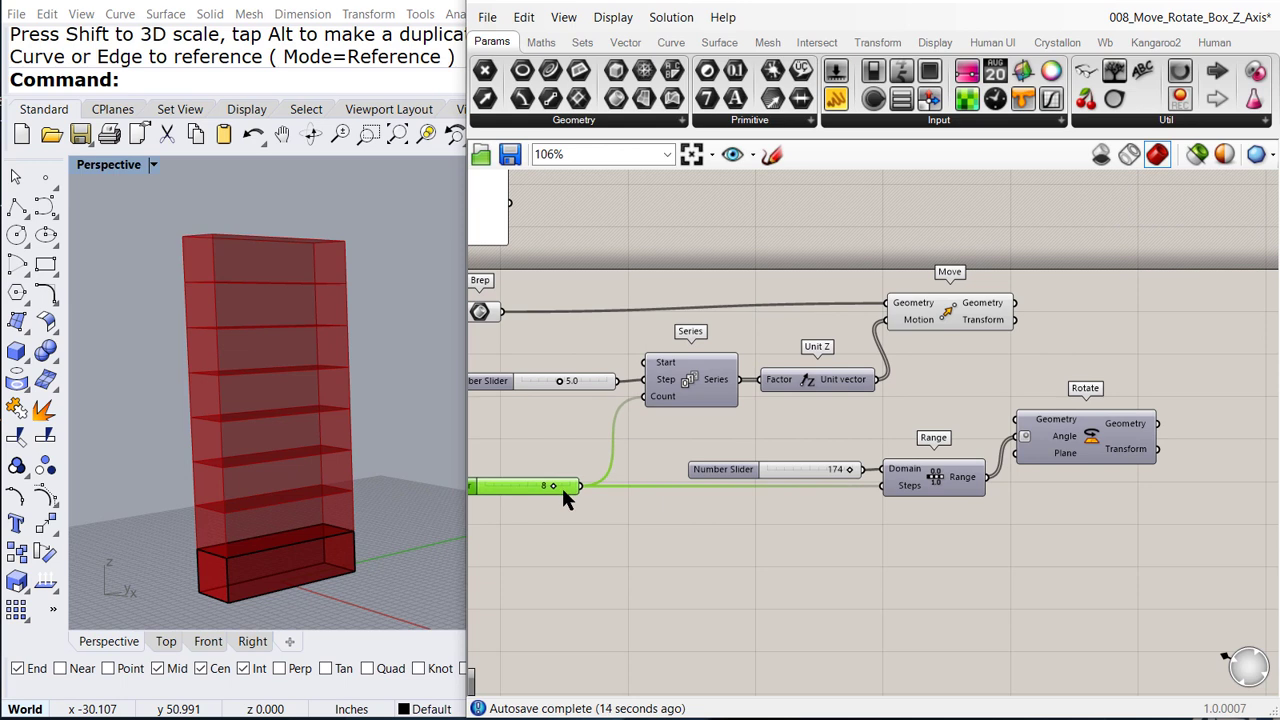
left_click(1044, 381)
Wire Move's output into Rotate's Geometry input.
left_click_drag(1015, 302, 1017, 419)
left_click(1081, 440)
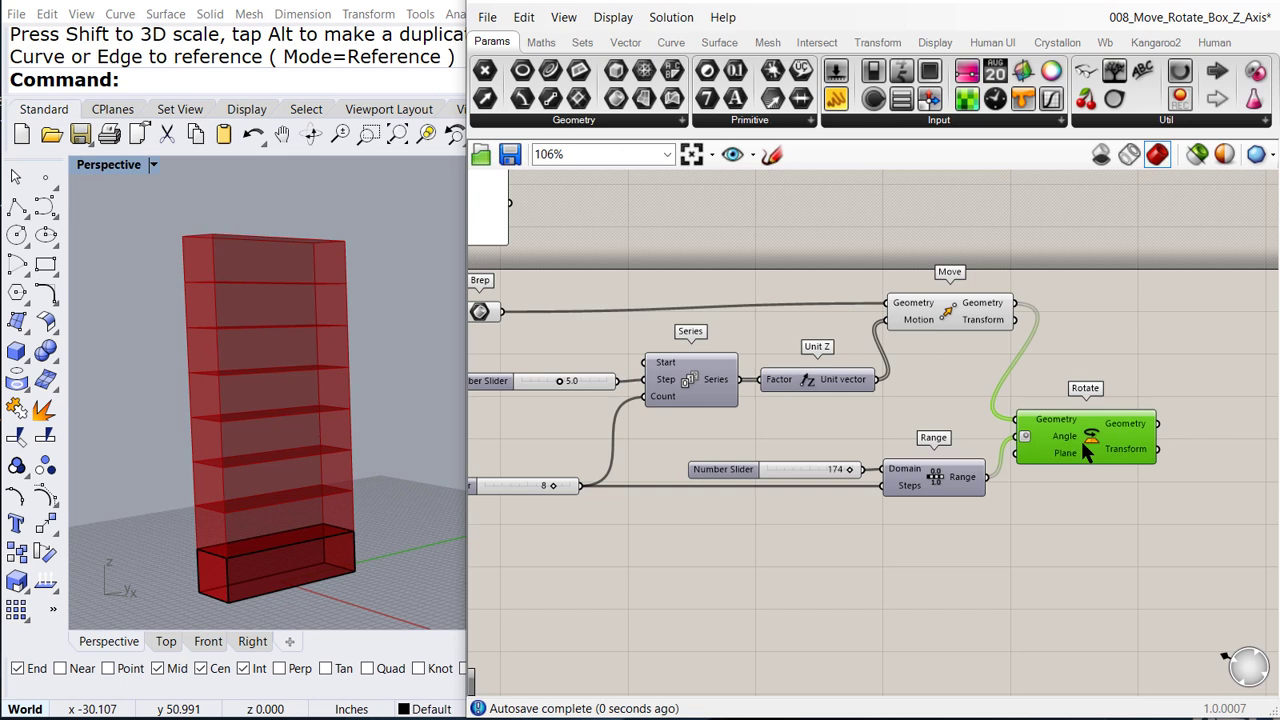
key("space")
left_click(1054, 360)
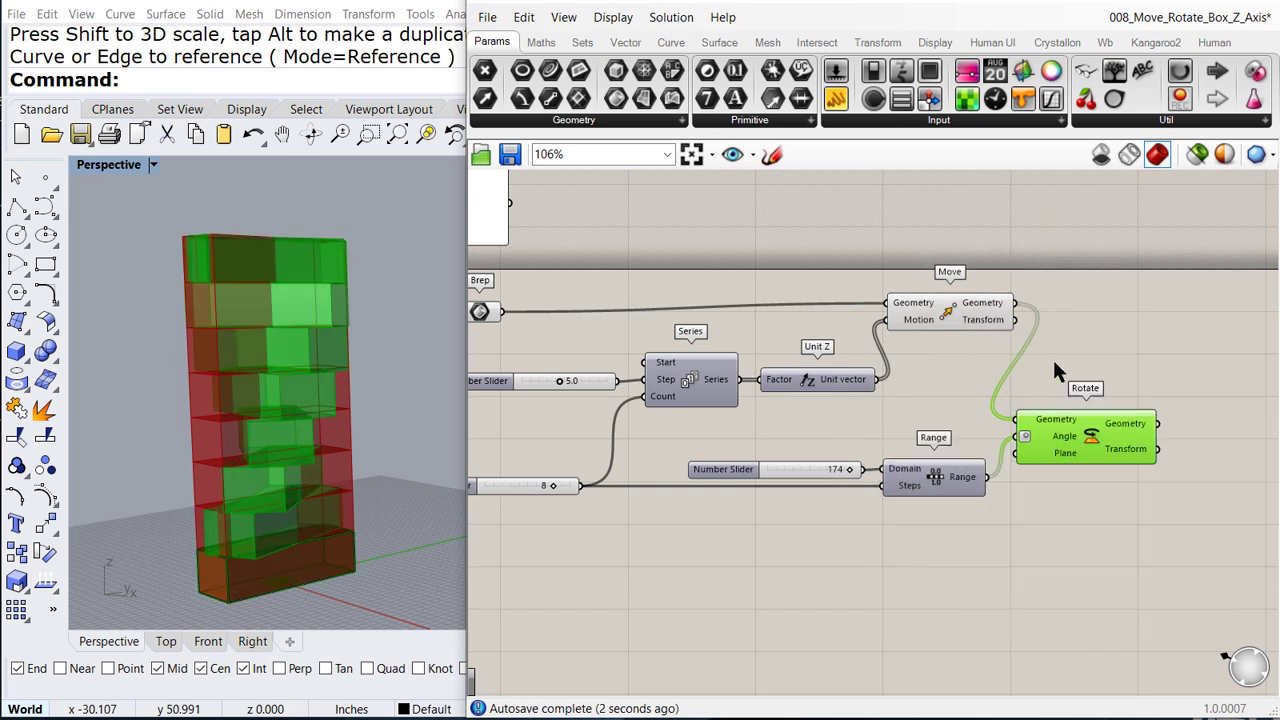
Turn off the Move component's preview in Rhino.
left_click(963, 305)
key("space")
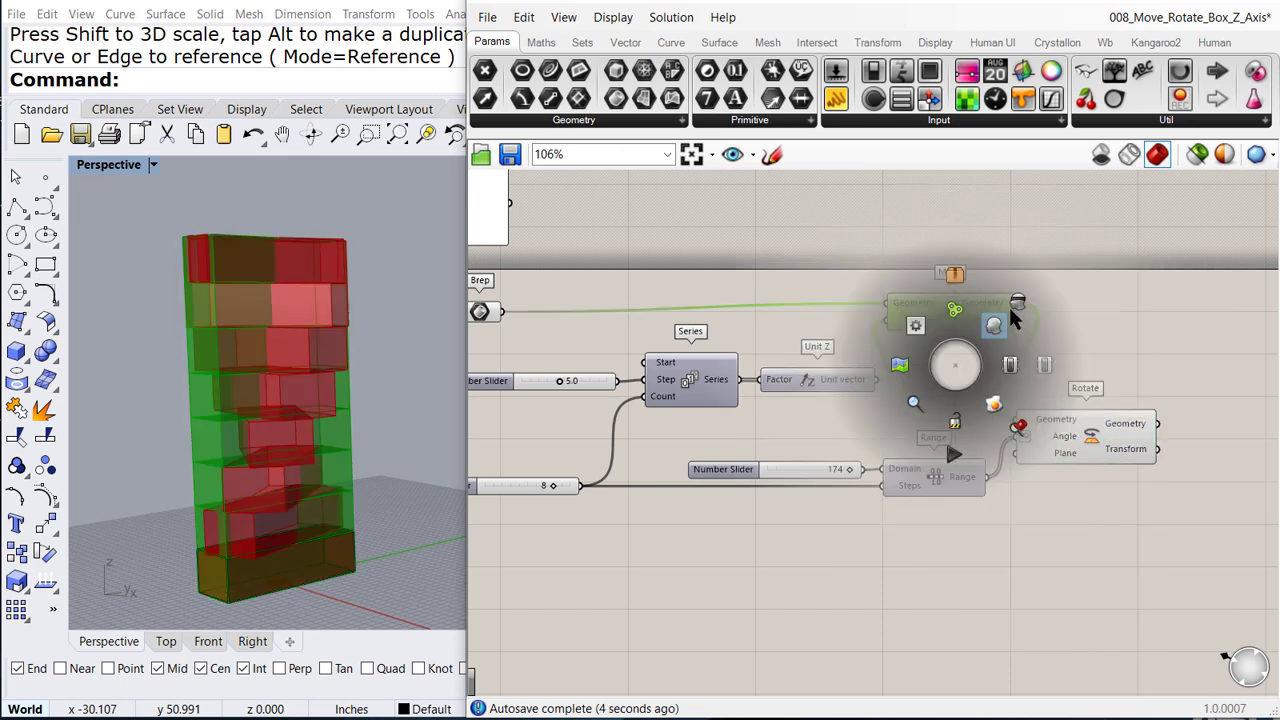
left_click(1008, 318)
left_click(1111, 342)
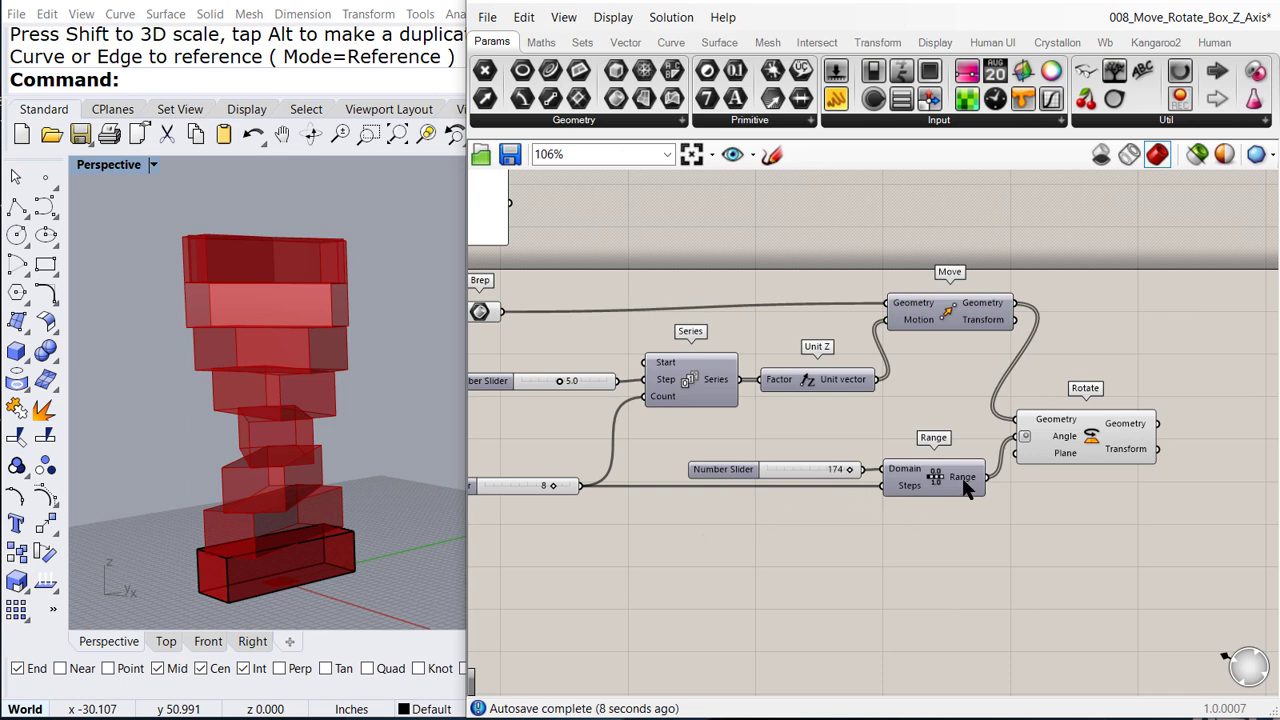
Apply the expression x-1 to Range's Steps input.
mouse_move(965, 487)
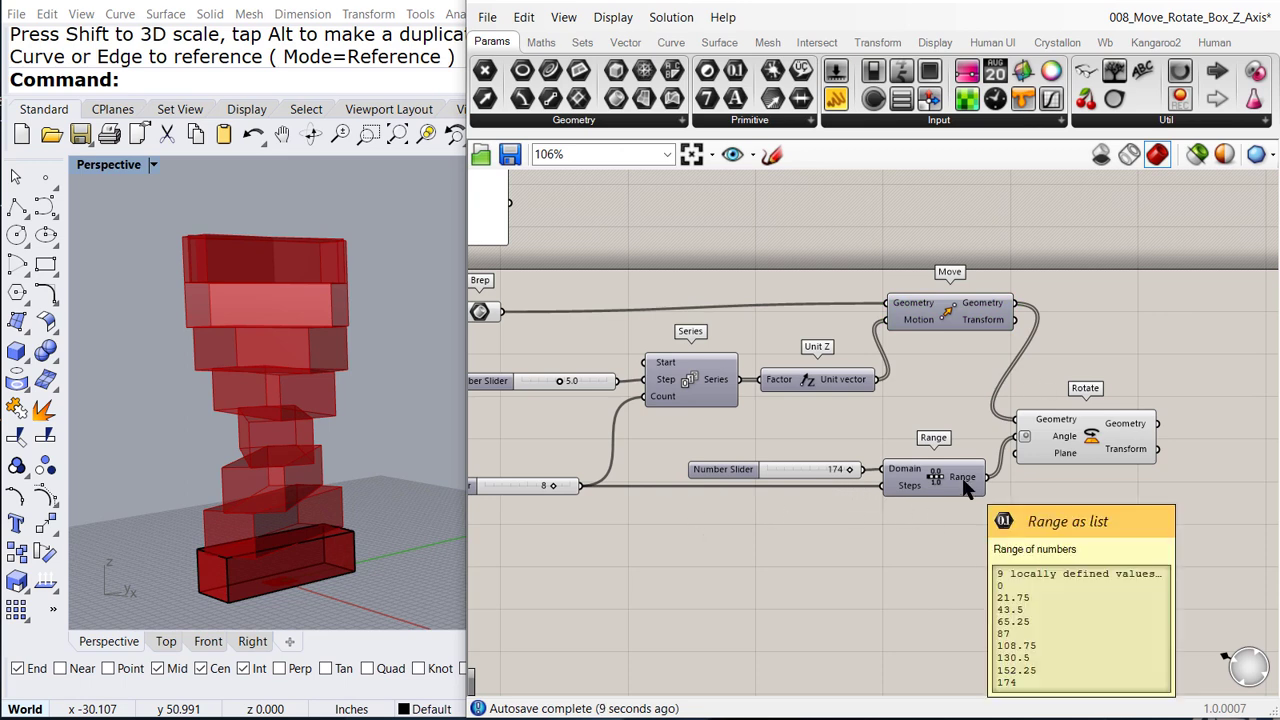
right_click(908, 487)
mouse_move(985, 587)
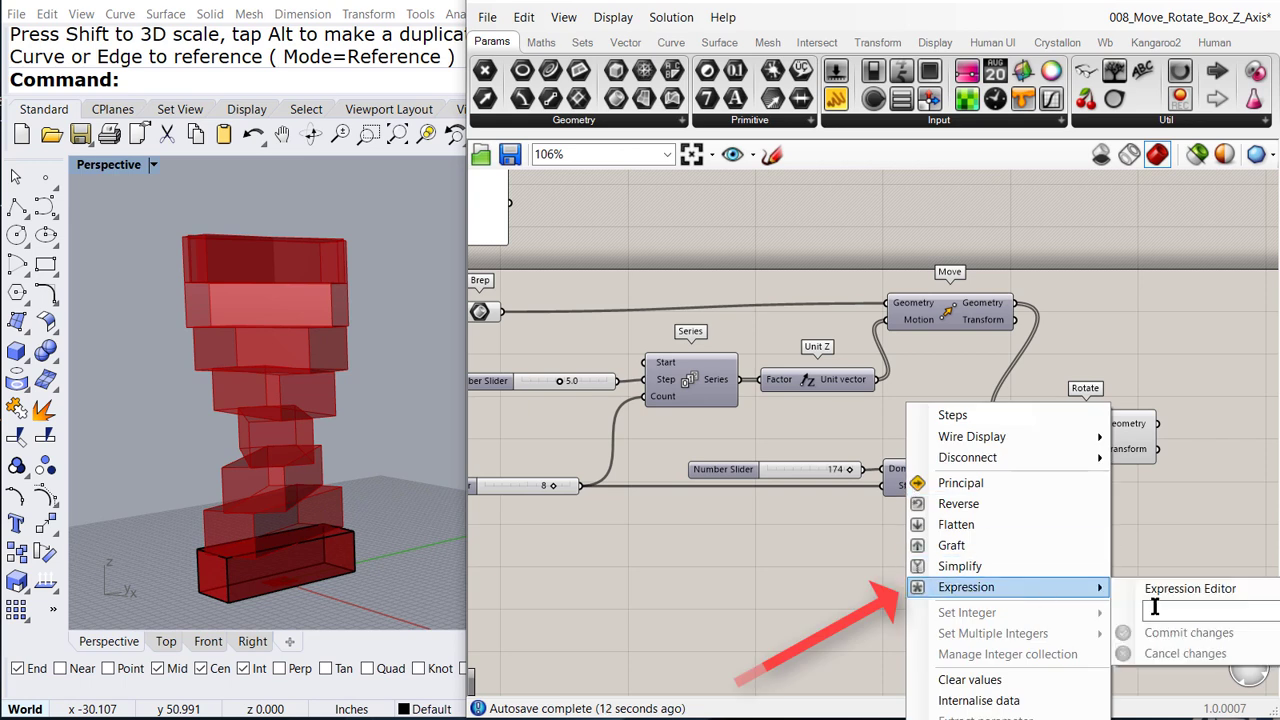
type("x")
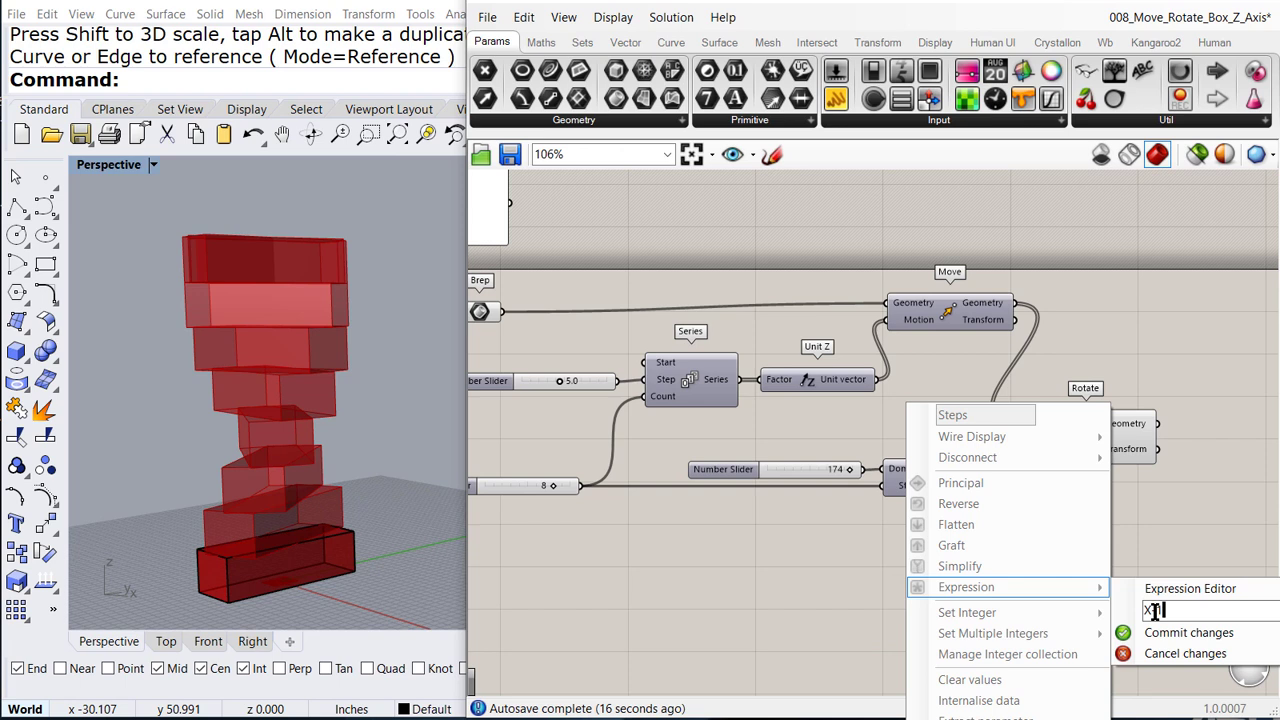
type("-1")
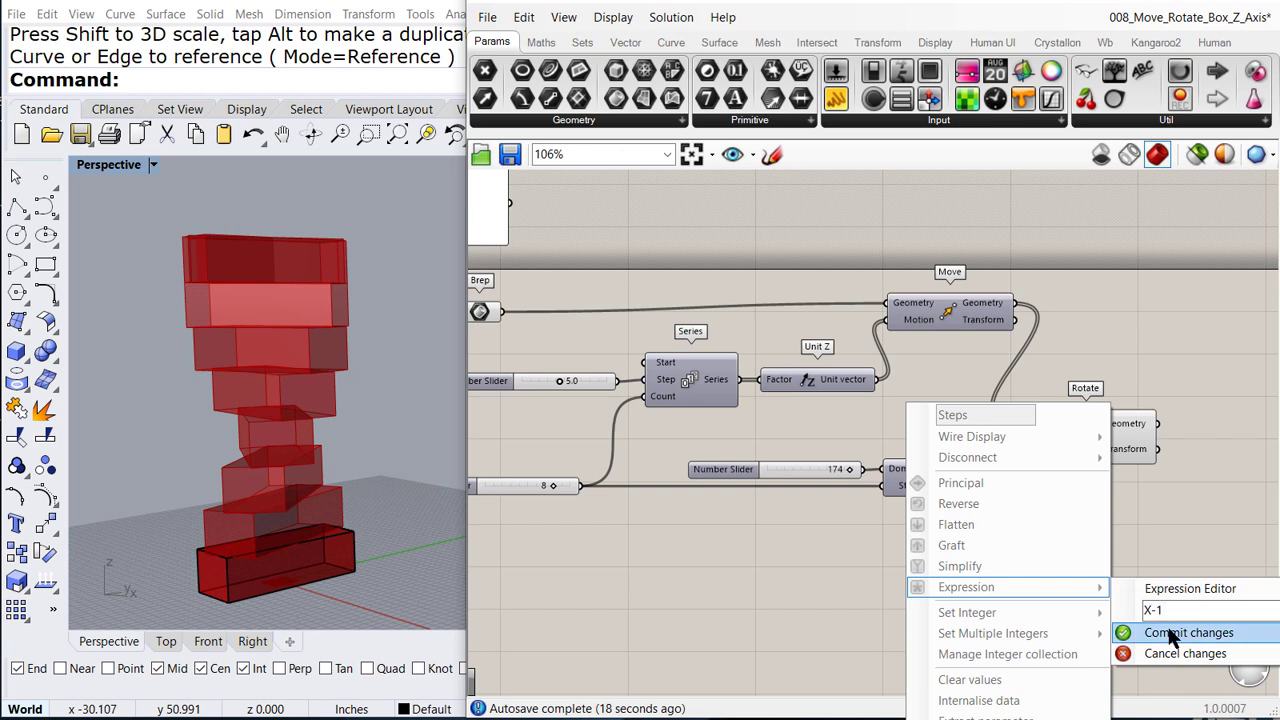
left_click(1172, 634)
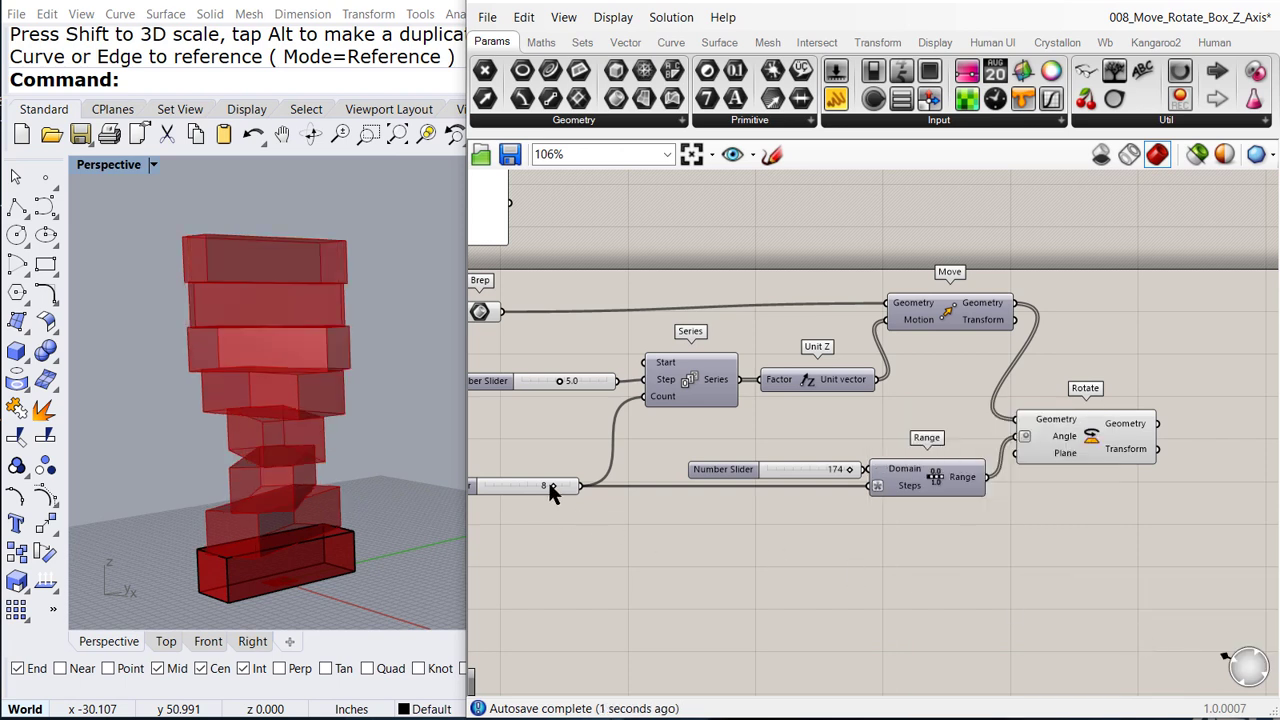
Retune the tower sliders to 10 boxes, 4.6 spacing and a 133 twist.
left_click_drag(549, 490, 574, 497)
mouse_move(561, 382)
left_mouse_down()
mouse_move(580, 386)
mouse_move(560, 388)
left_mouse_up()
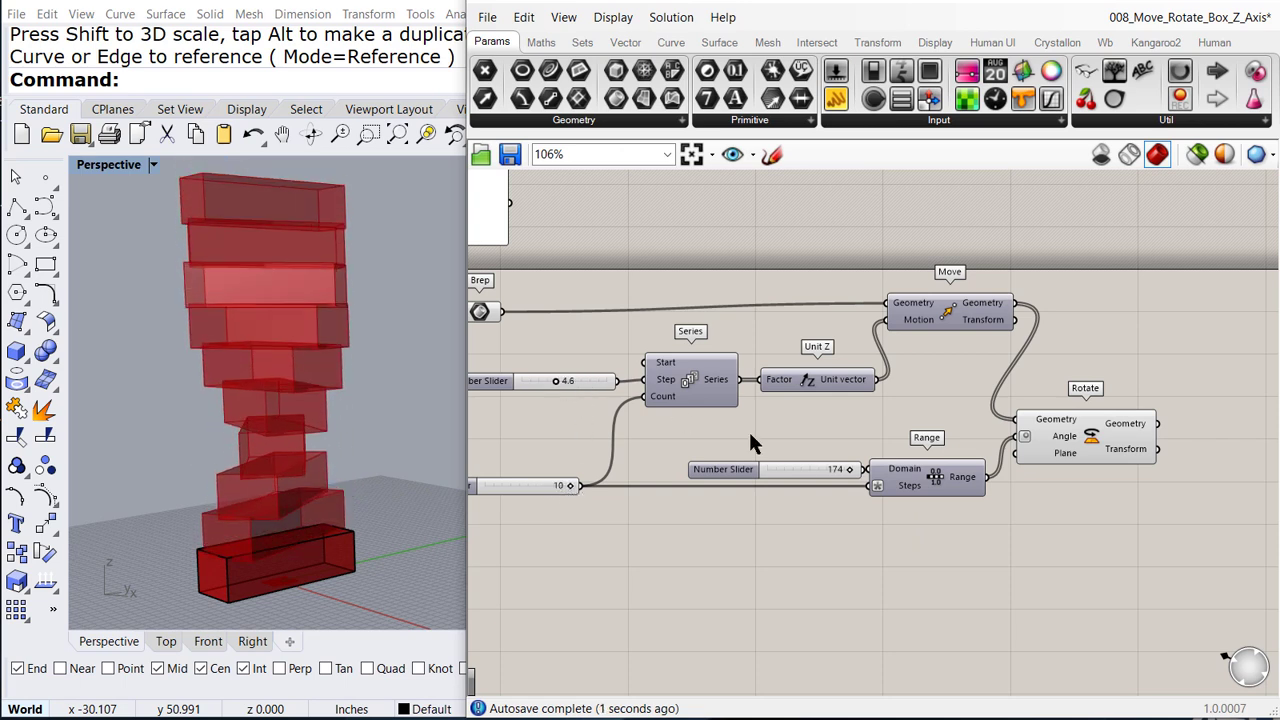
mouse_move(830, 475)
left_mouse_down()
mouse_move(770, 470)
mouse_move(830, 469)
left_mouse_up()
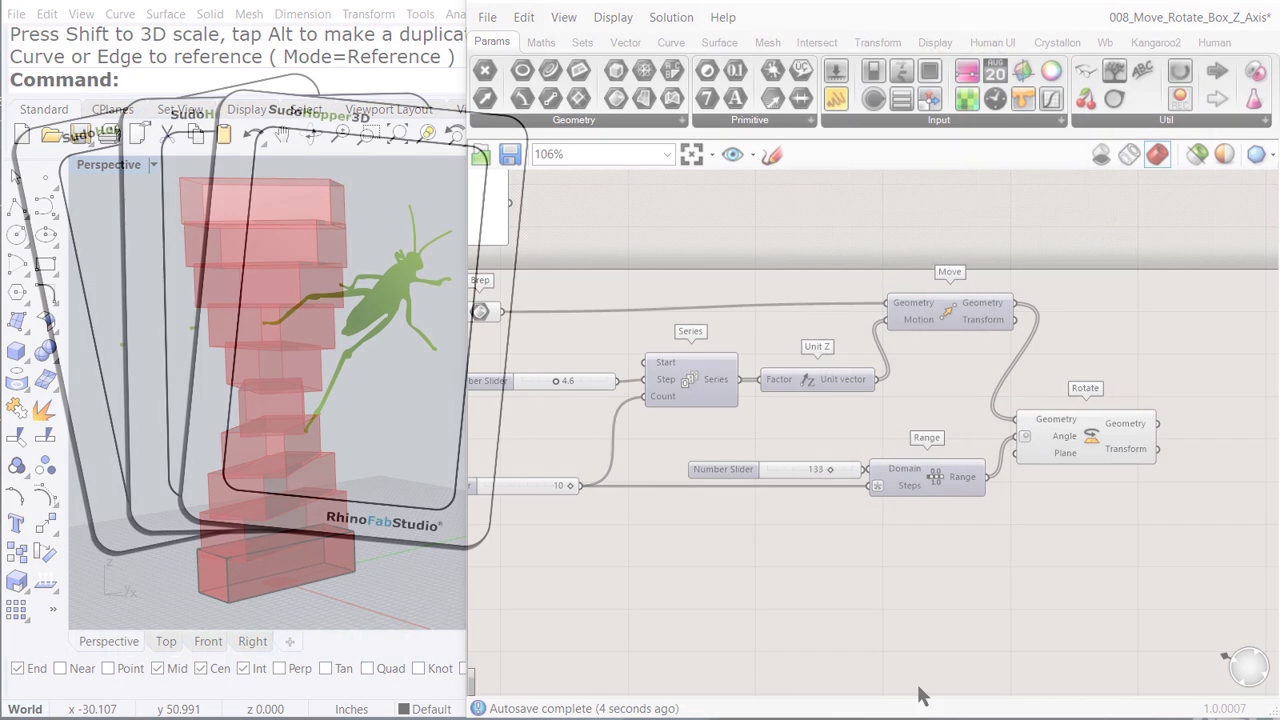